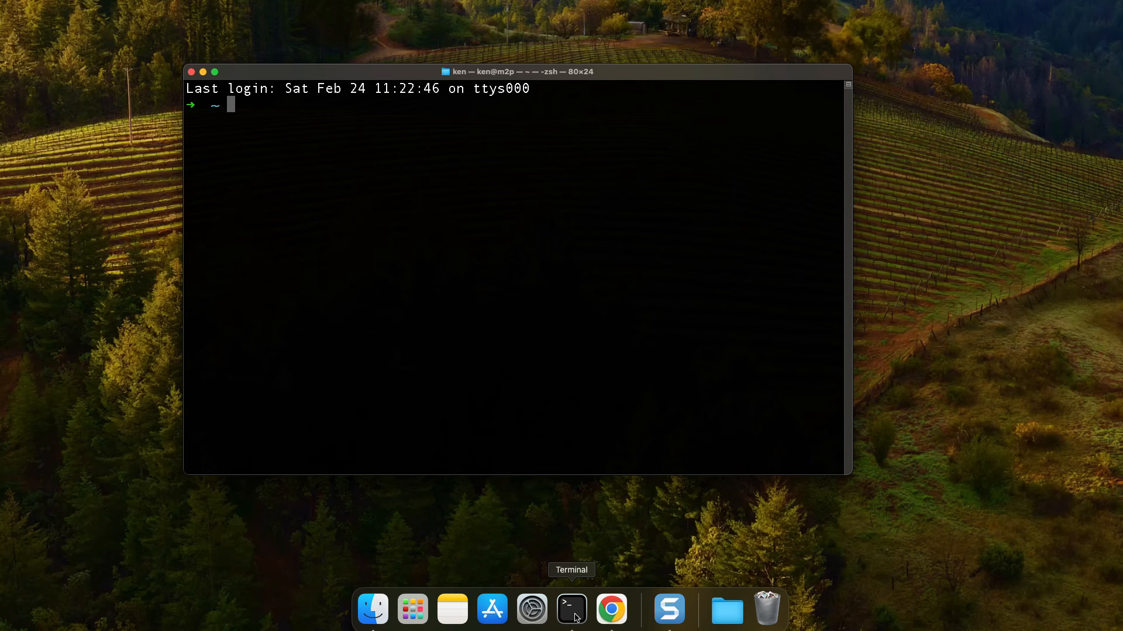
# Install UTM by running "brew install utm" in the terminal, then close the terminal window.
pyautogui.write('brew install utm')
pyautogui.press('Return')
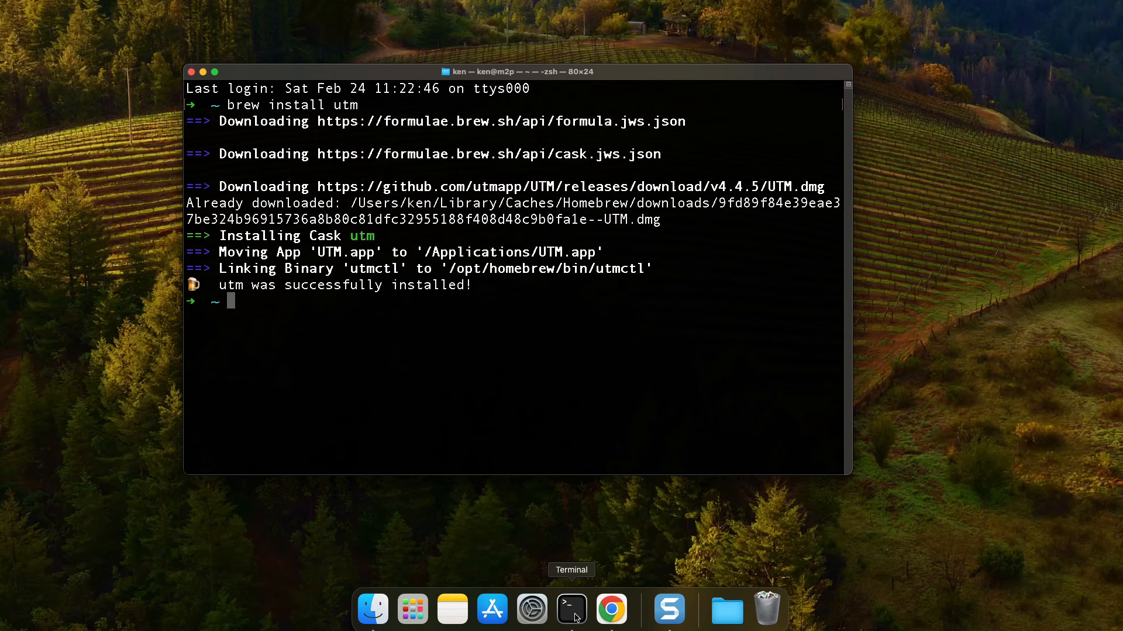
pyautogui.click(191, 72)
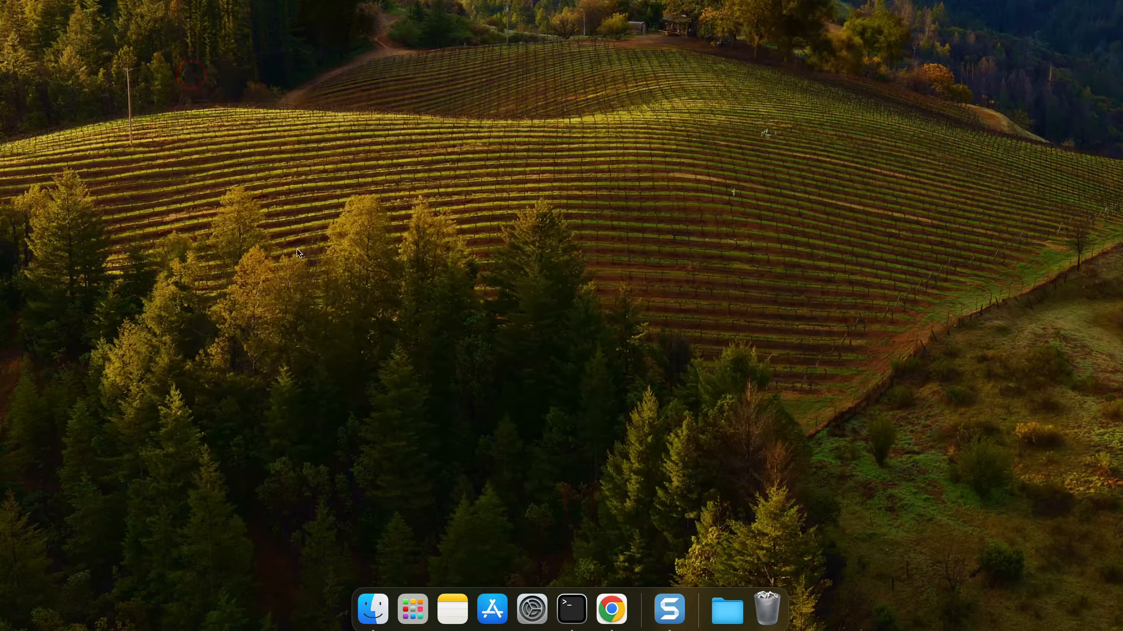
# Launch UTM and allow it to open as an app downloaded from the Internet.
pyautogui.click(420, 619)
pyautogui.click(574, 496)
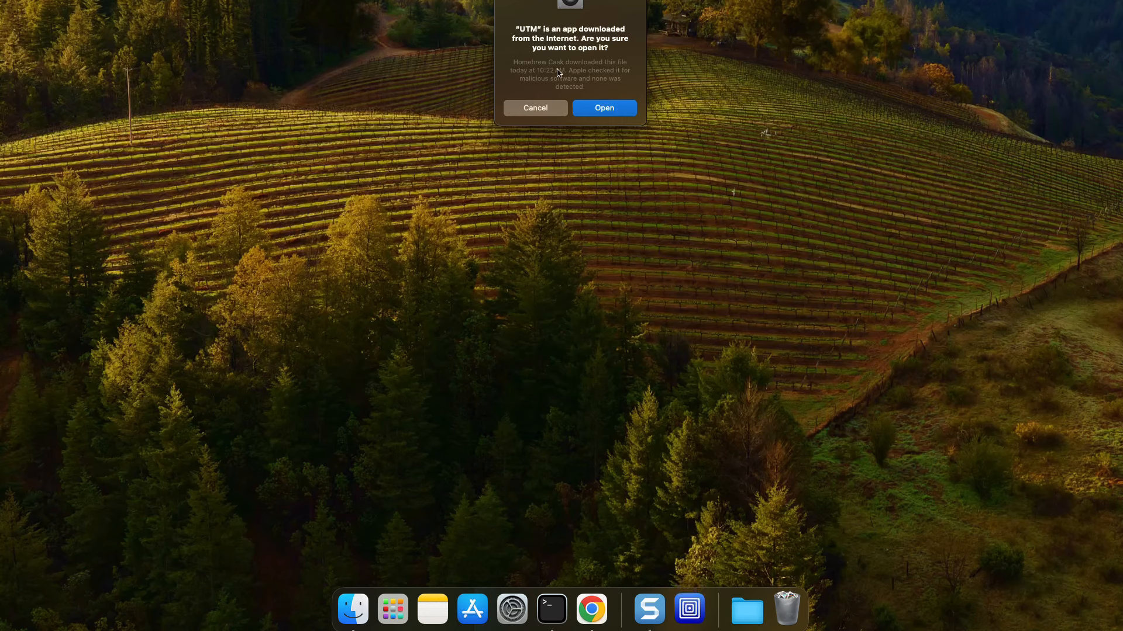
pyautogui.moveTo(556, 66); pyautogui.dragTo(573, 153)
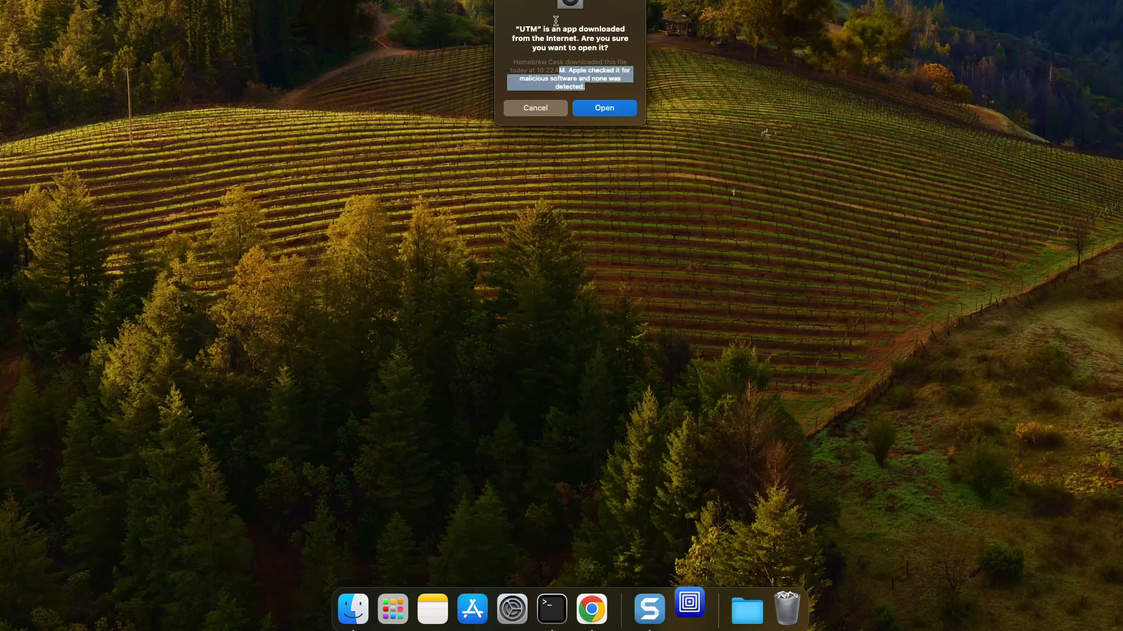
pyautogui.moveTo(547, 14); pyautogui.dragTo(560, 218)
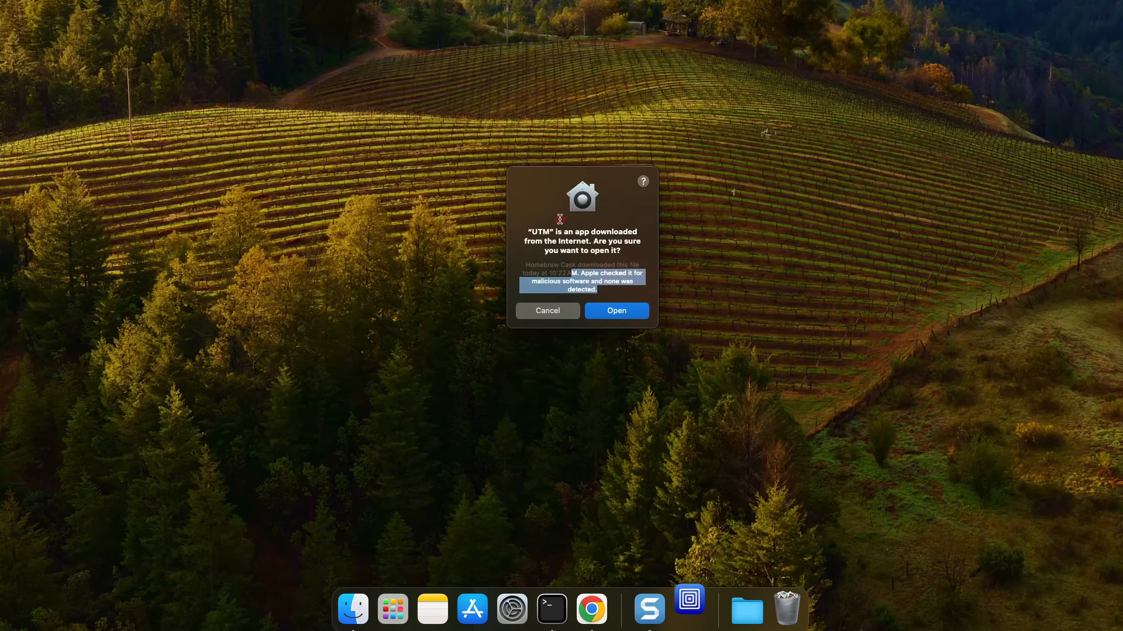
pyautogui.click(619, 311)
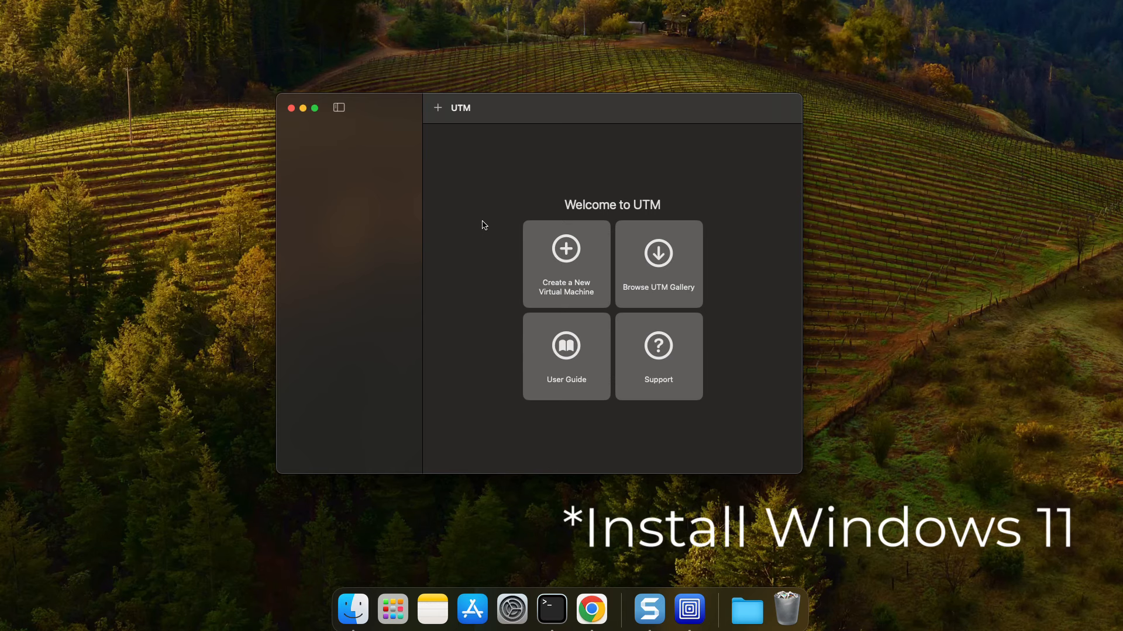
# Browse the UTM gallery in the web browser and open the installation guide for Windows 11.
pyautogui.click(663, 254)
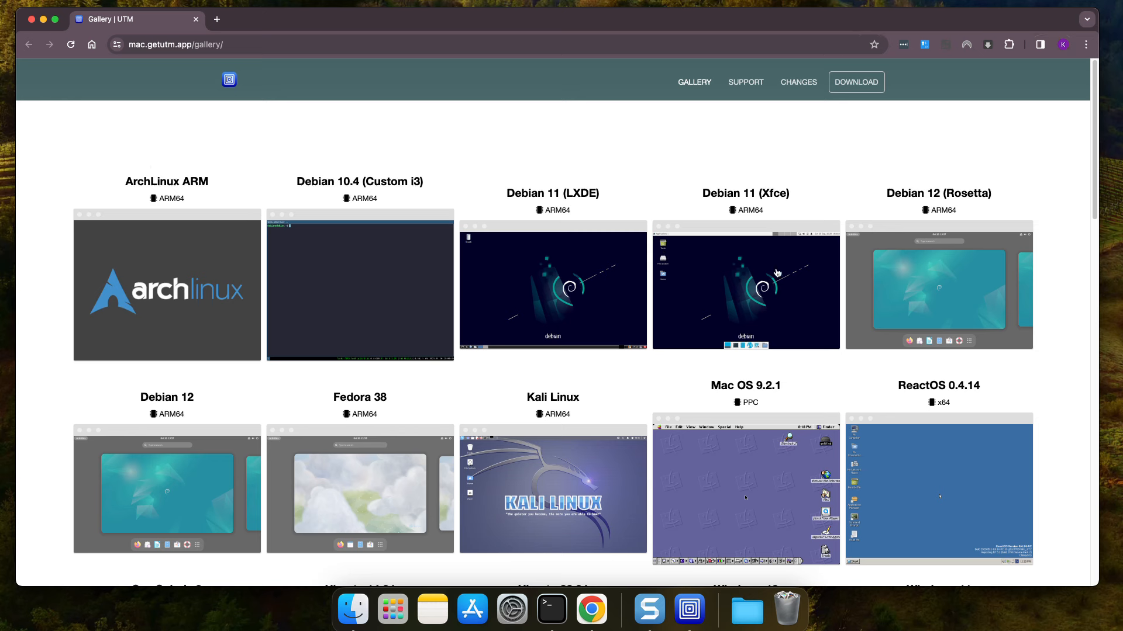
pyautogui.scroll(-5, 1047, 400)
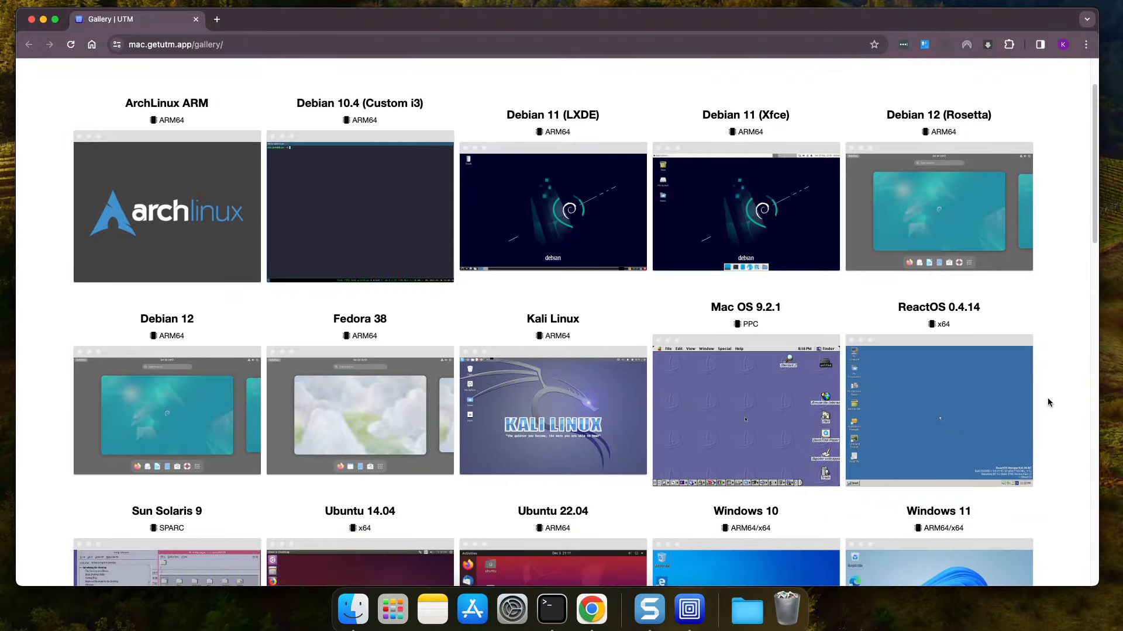
pyautogui.scroll(-2, 1048, 400)
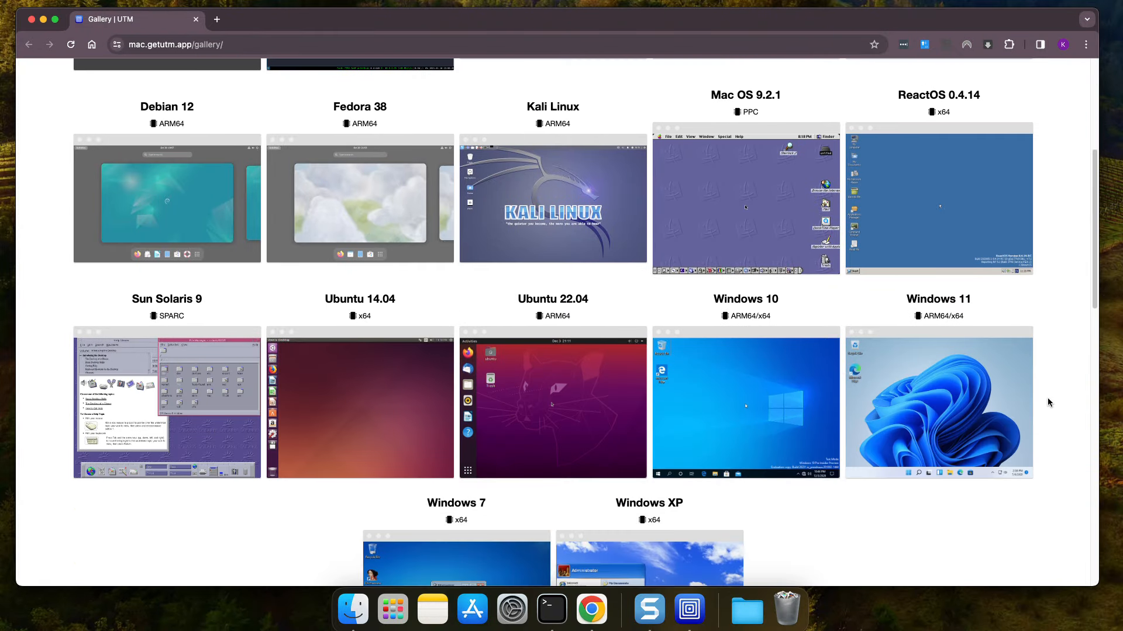
pyautogui.scroll(-1, 1047, 398)
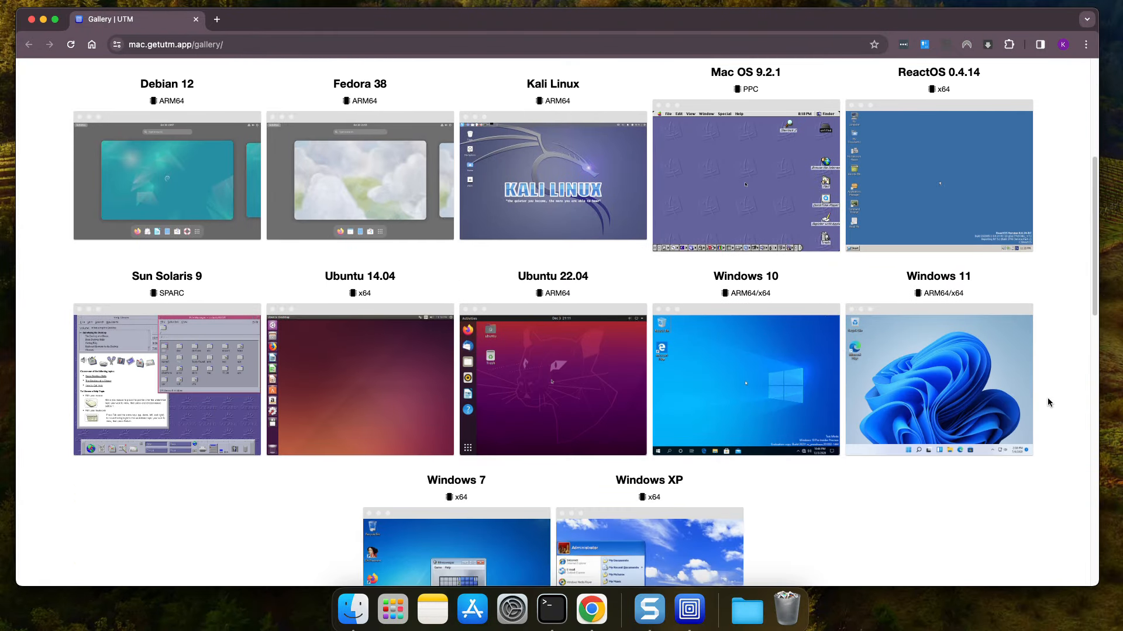
pyautogui.click(927, 294)
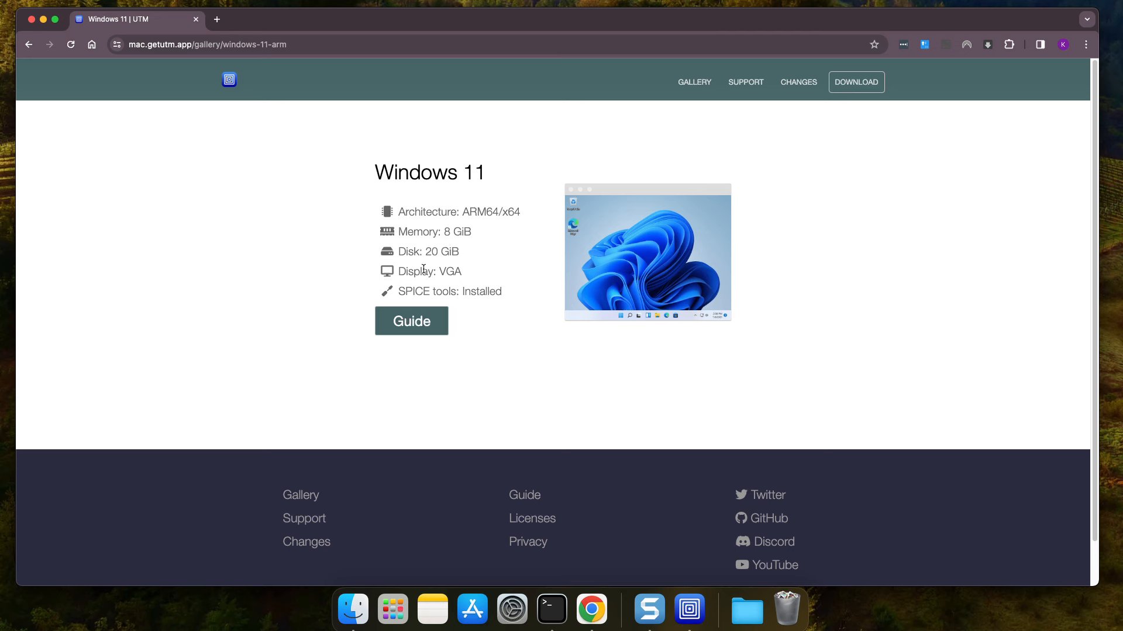
pyautogui.click(426, 322)
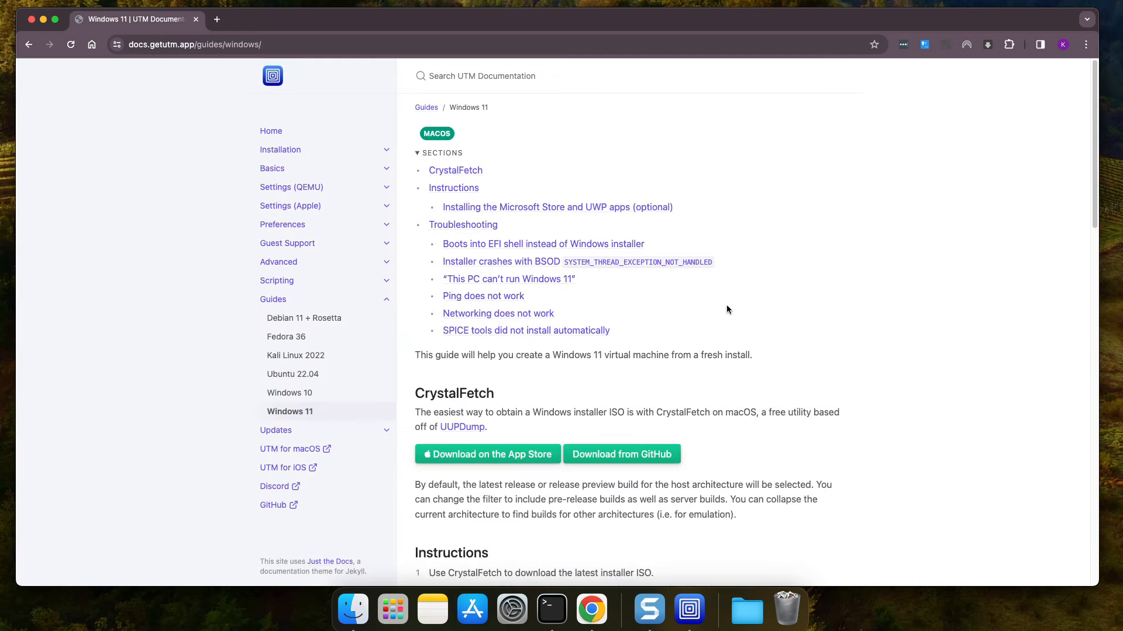
# Get CrystalFetch ISO Downloader from the Mac App Store through the guide's download link and open it, leaving the store closed.
pyautogui.scroll(-5, 727, 309)
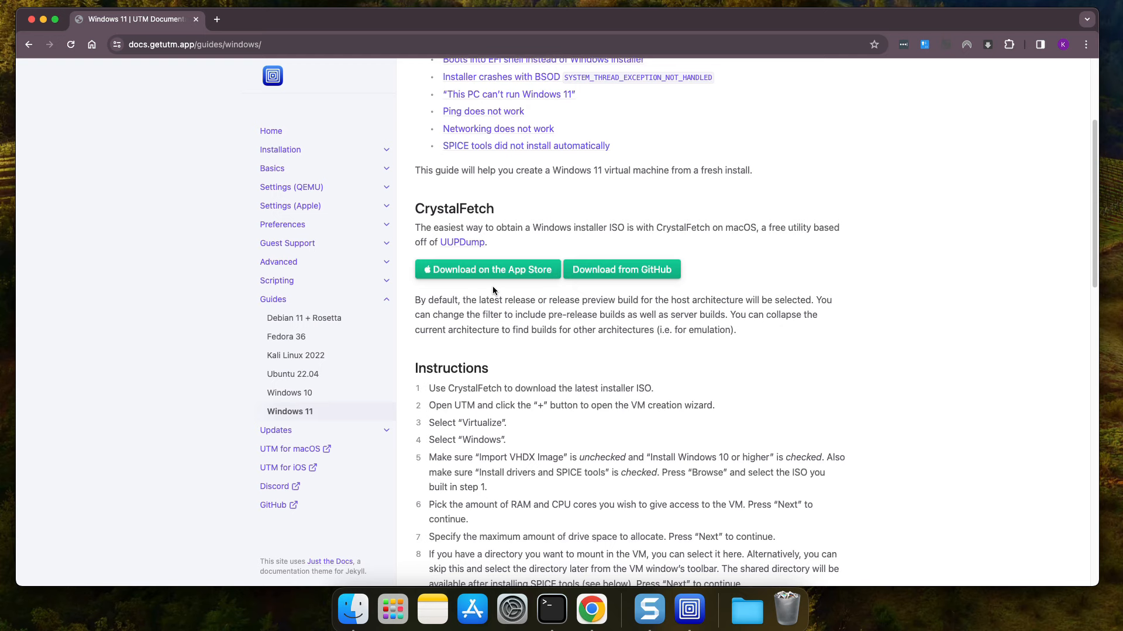
pyautogui.scroll(-4, 493, 291)
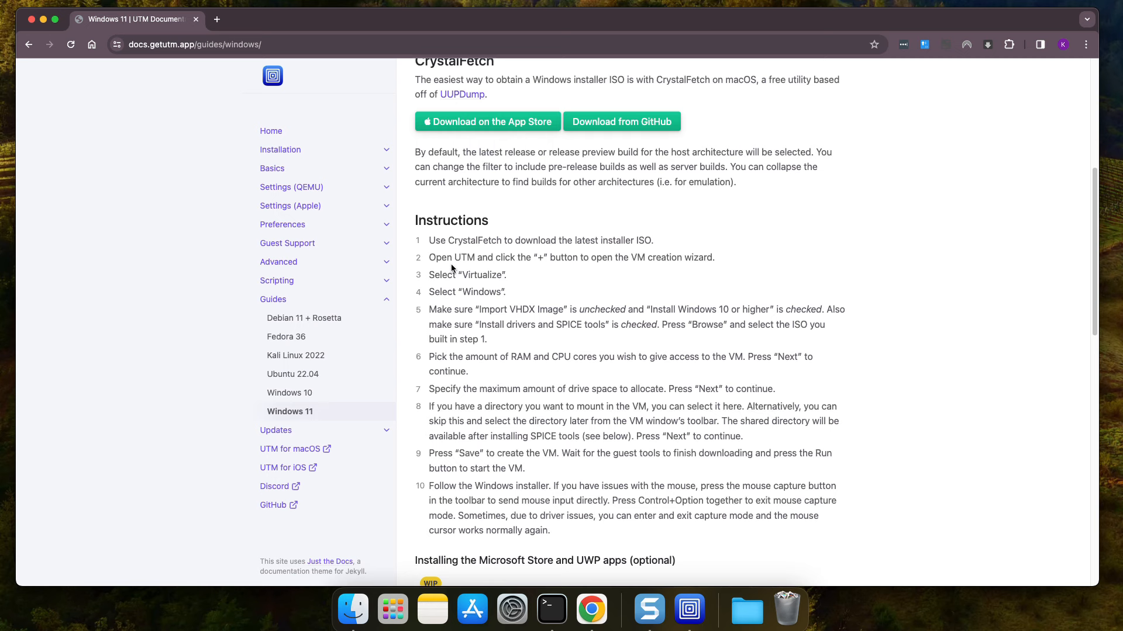
pyautogui.click(456, 124)
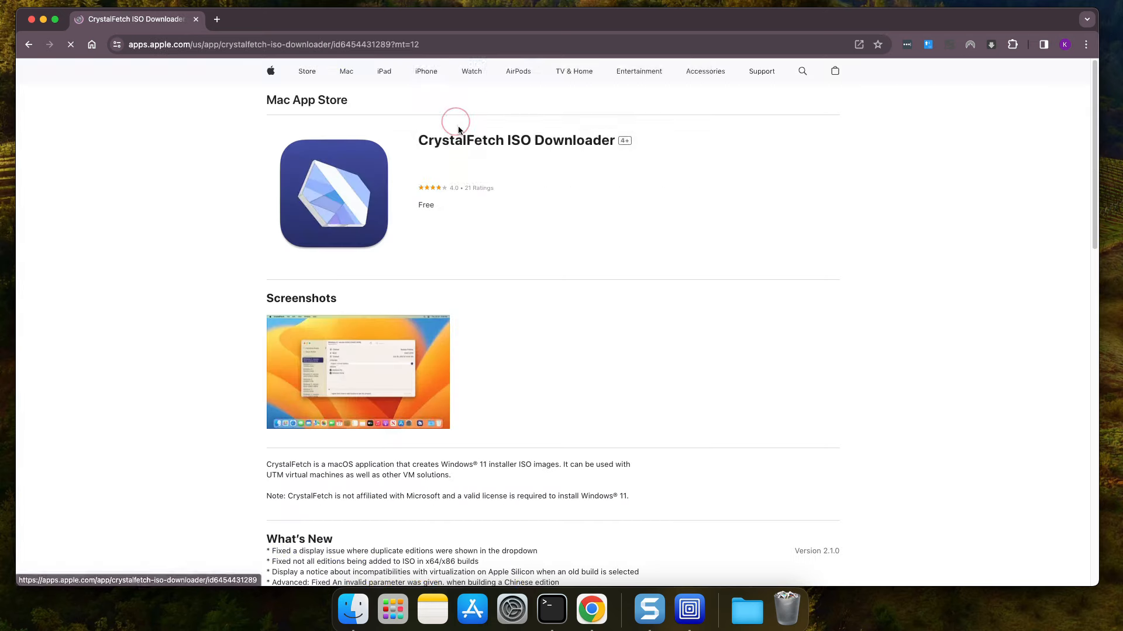
pyautogui.click(669, 155)
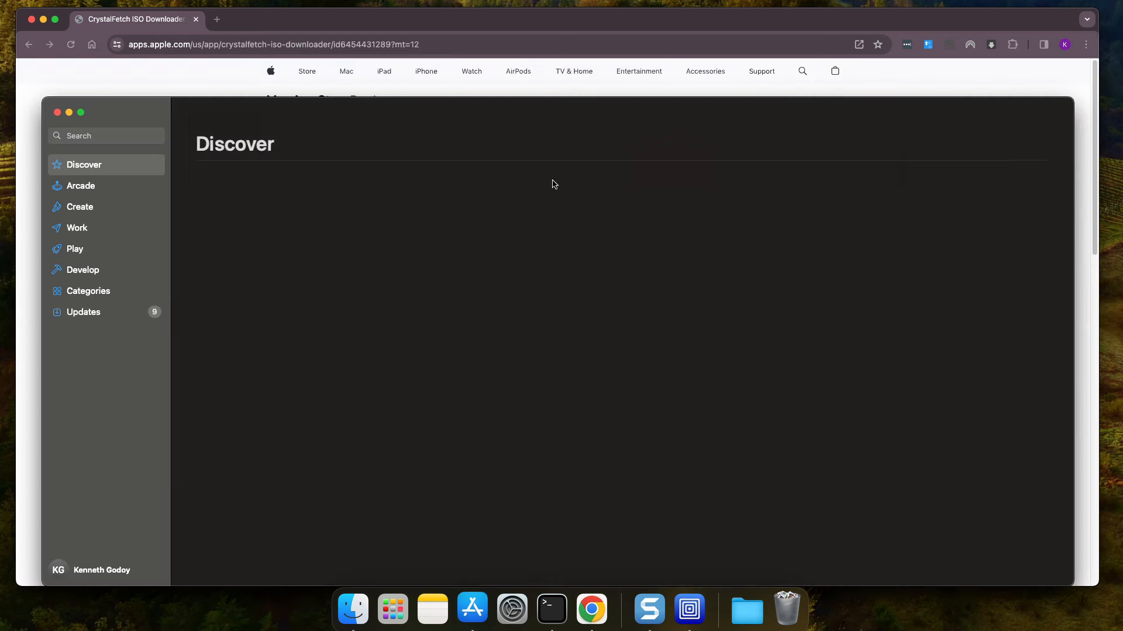
pyautogui.click(291, 189)
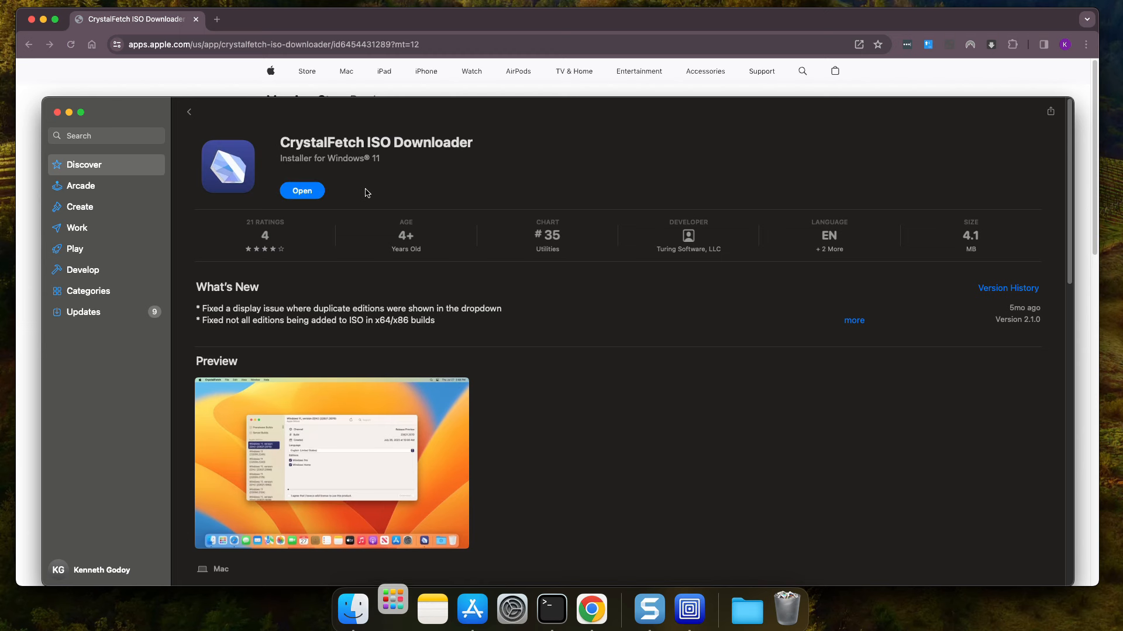
pyautogui.click(298, 192)
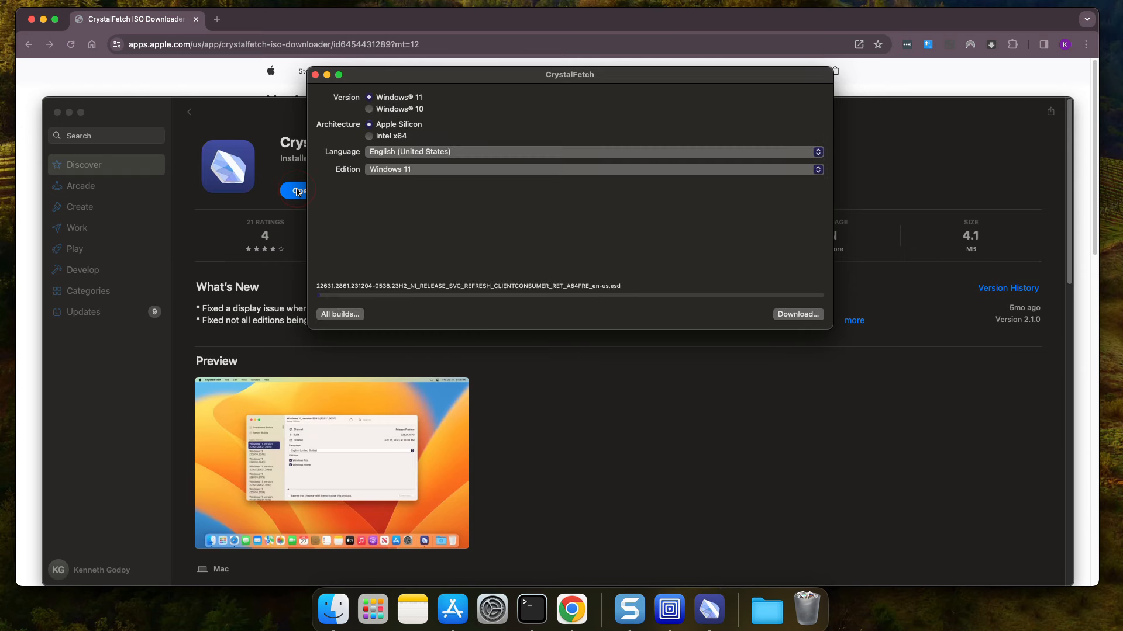
pyautogui.click(57, 113)
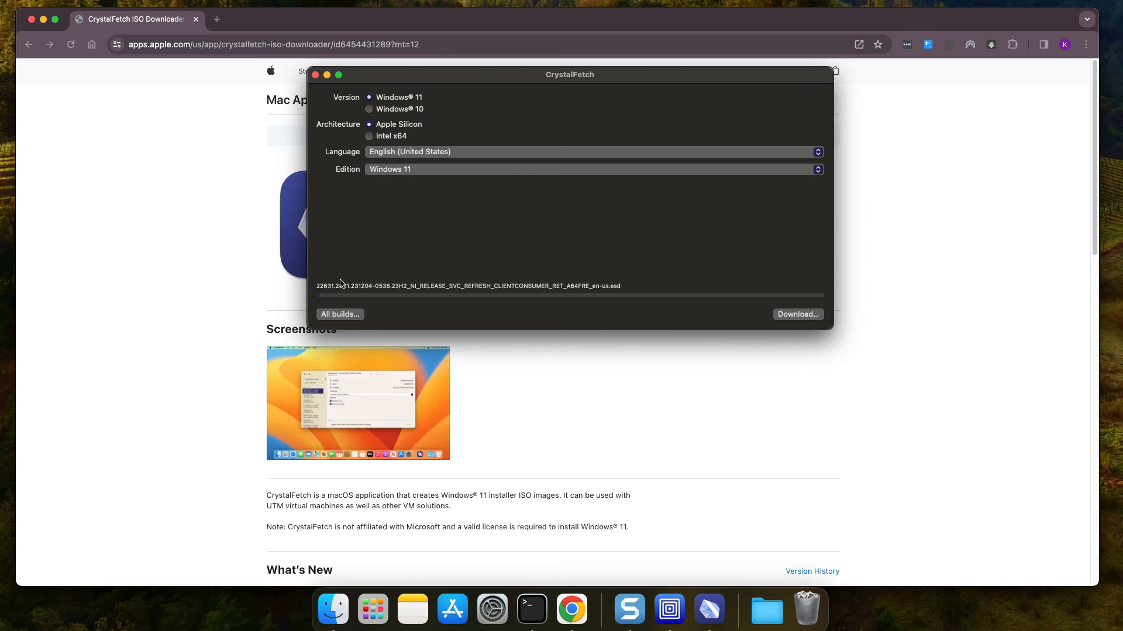
# Request the Windows 11 ISO for Apple Silicon in English (United States), accept the terms, and return to the Windows 11 guide.
pyautogui.click(805, 317)
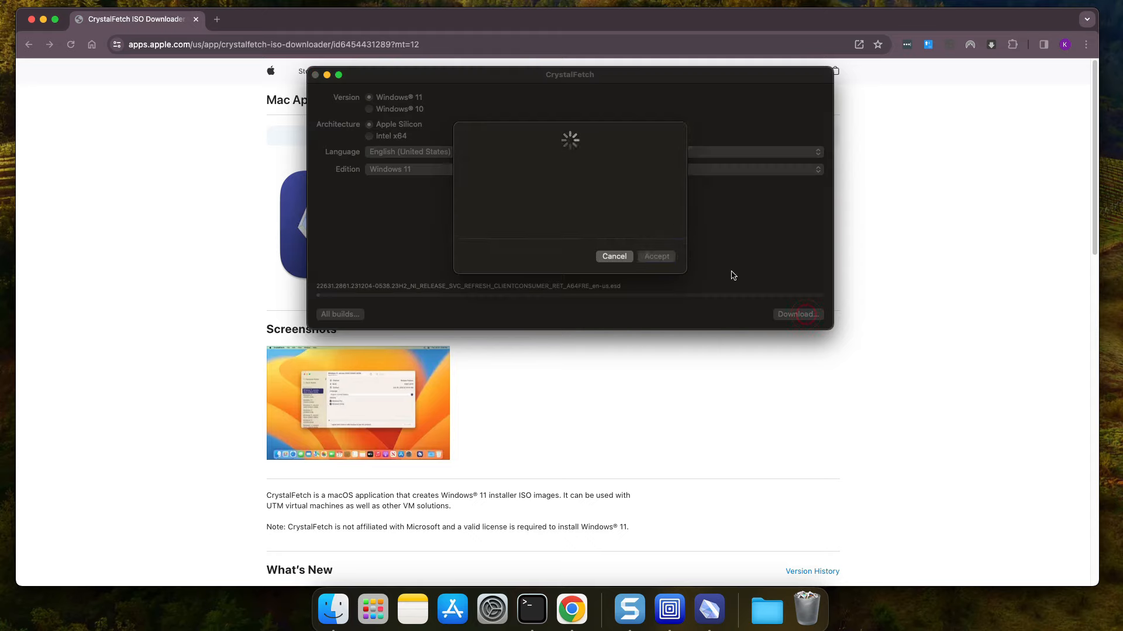
pyautogui.click(657, 258)
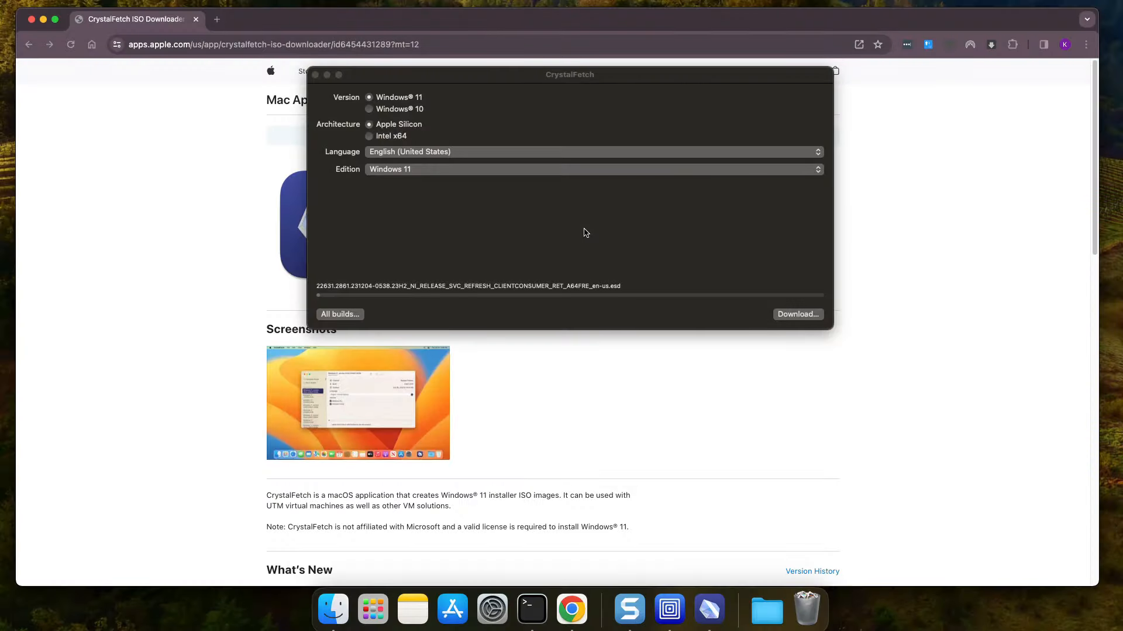
pyautogui.click(315, 75)
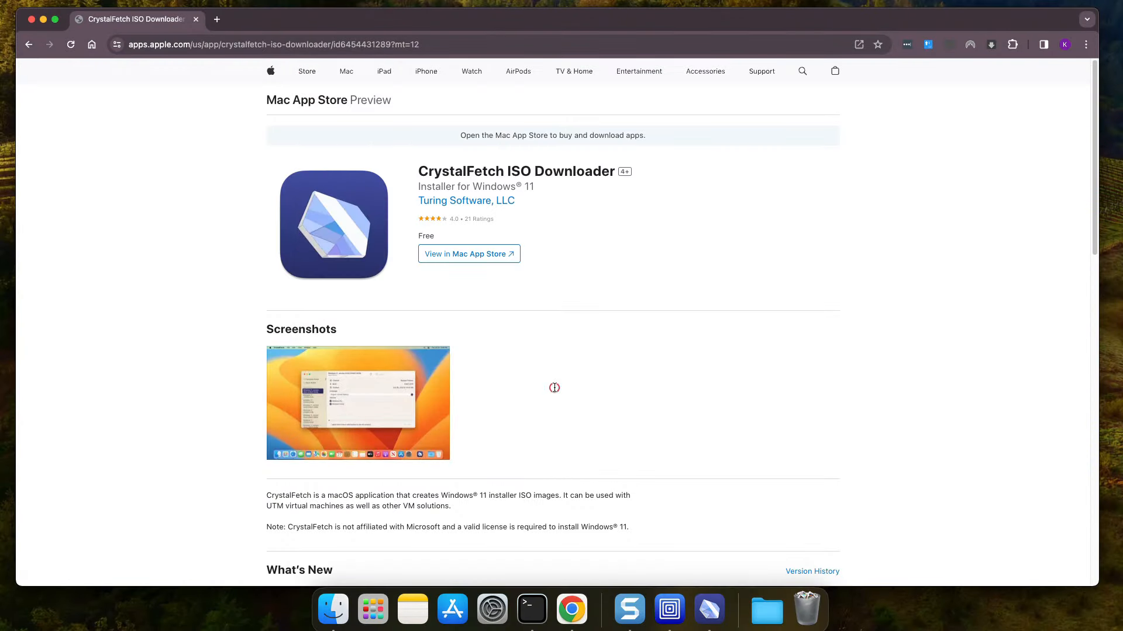
pyautogui.click(28, 43)
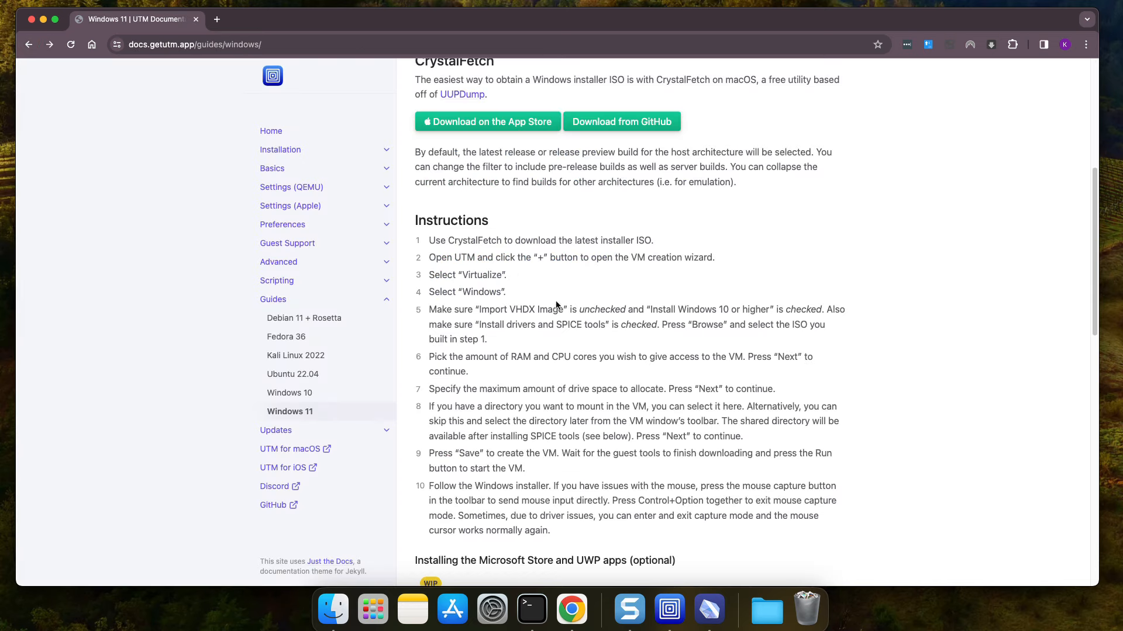
# Switch to UTM, place it beside the guide's instructions, and start a new virtual machine using Virtualize with Windows.
pyautogui.click(670, 609)
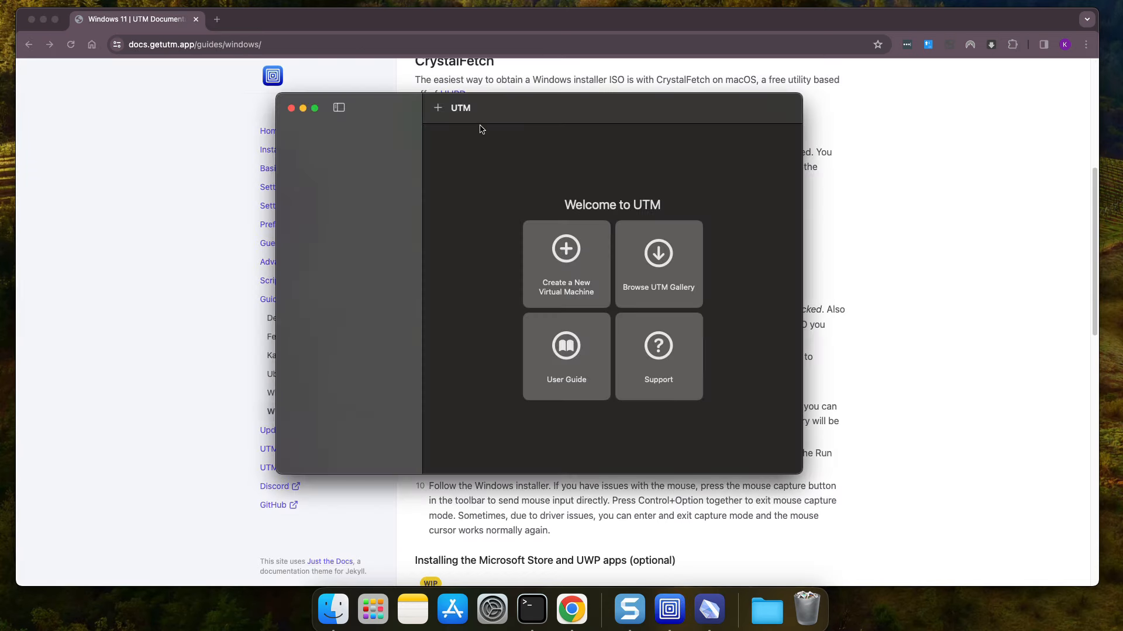
pyautogui.moveTo(482, 129); pyautogui.dragTo(813, 111)
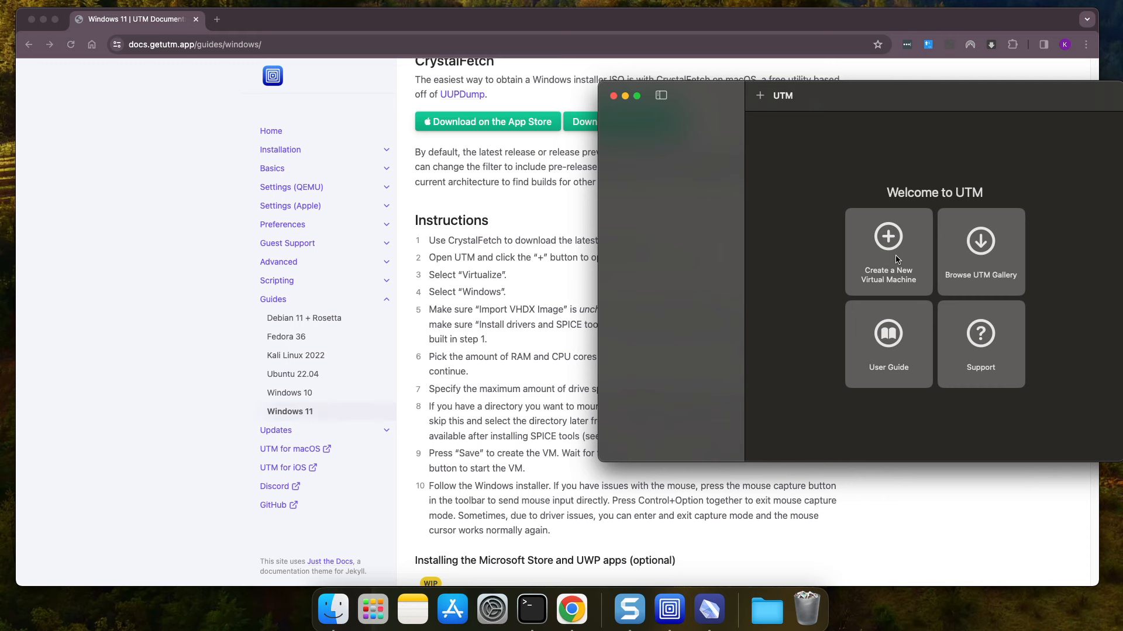
pyautogui.click(897, 259)
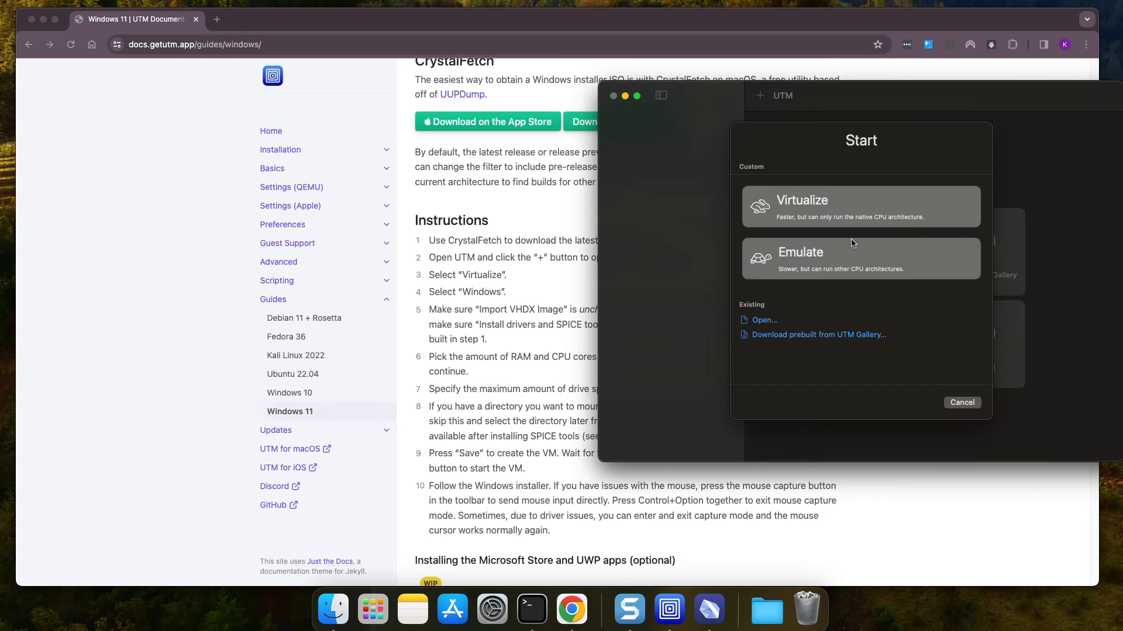
pyautogui.click(794, 203)
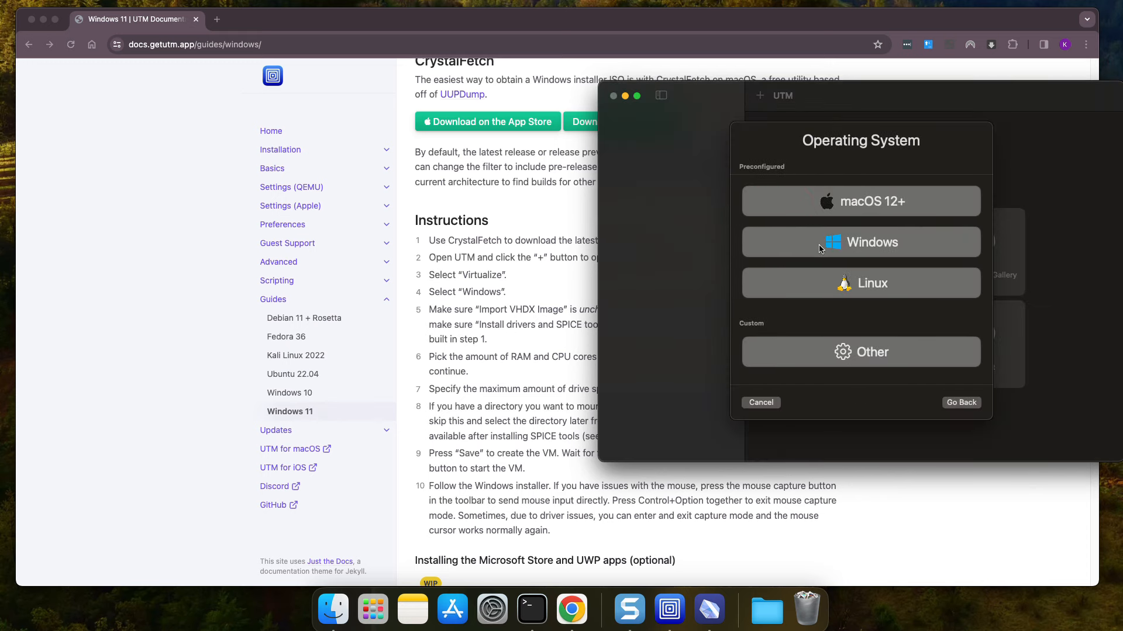
pyautogui.click(820, 247)
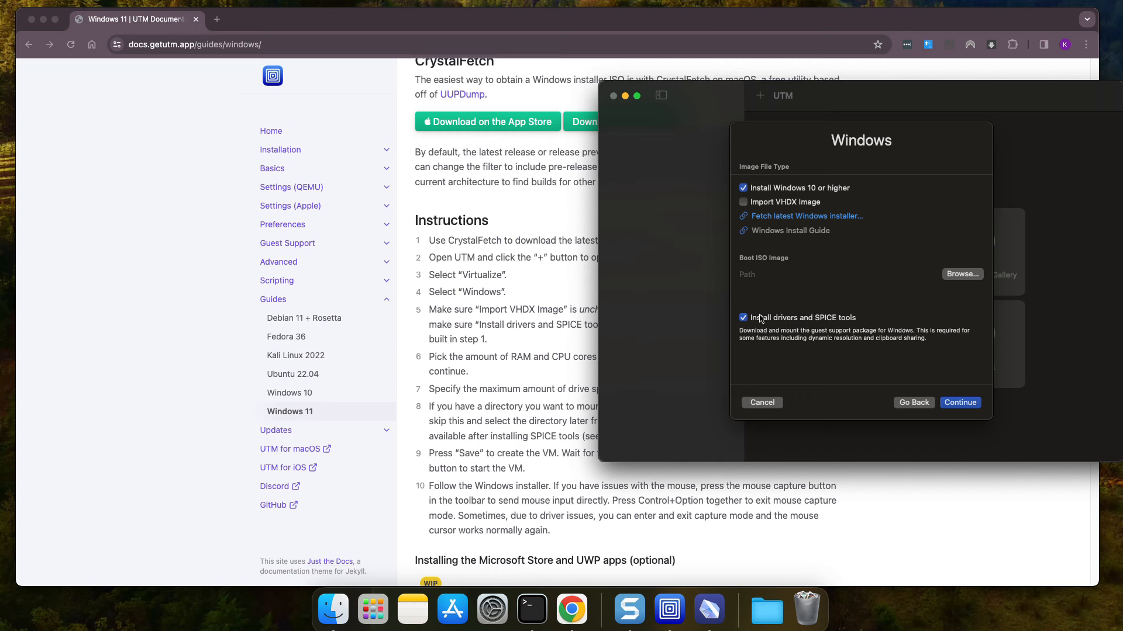
# Choose the en-us Windows installer from the ISO folder in Downloads as the virtual machine's boot ISO image.
pyautogui.click(960, 275)
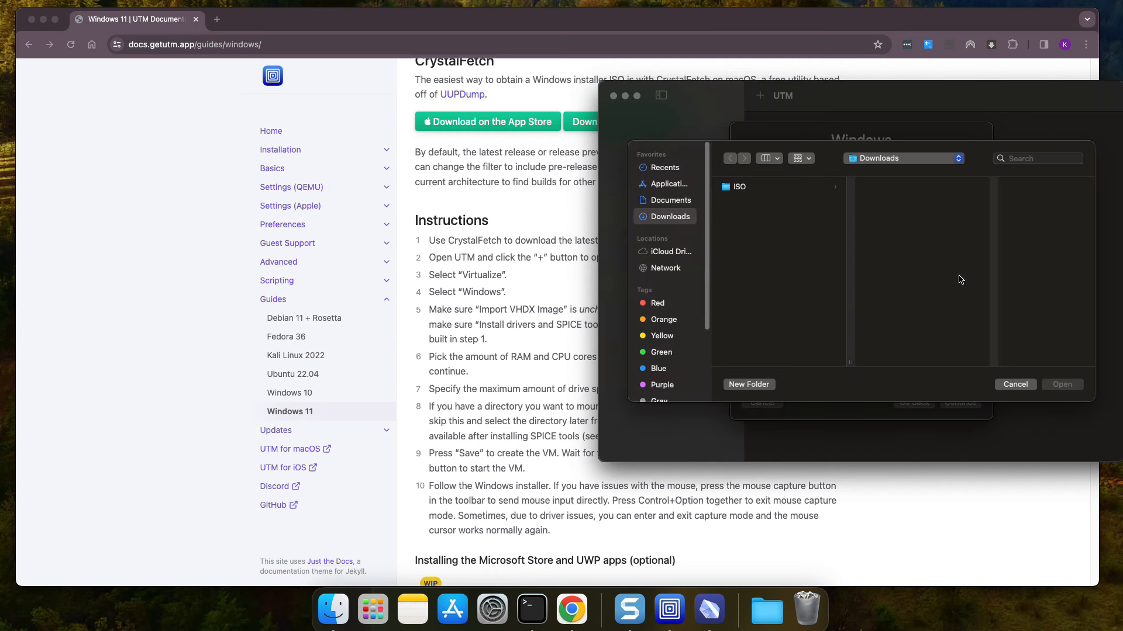
pyautogui.click(731, 188)
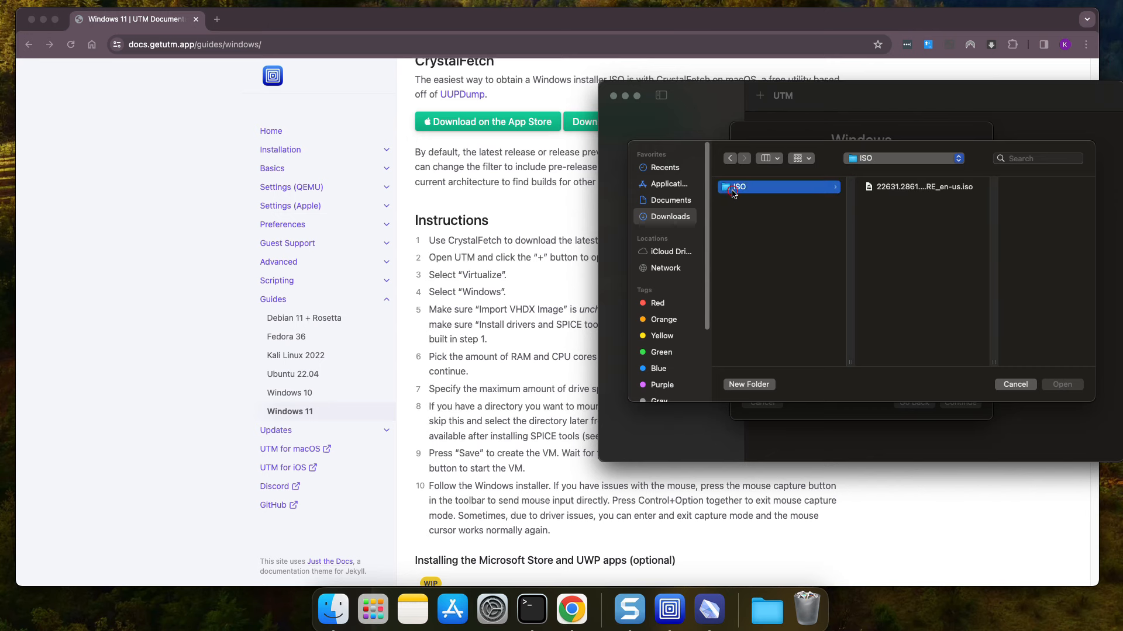
pyautogui.click(915, 188)
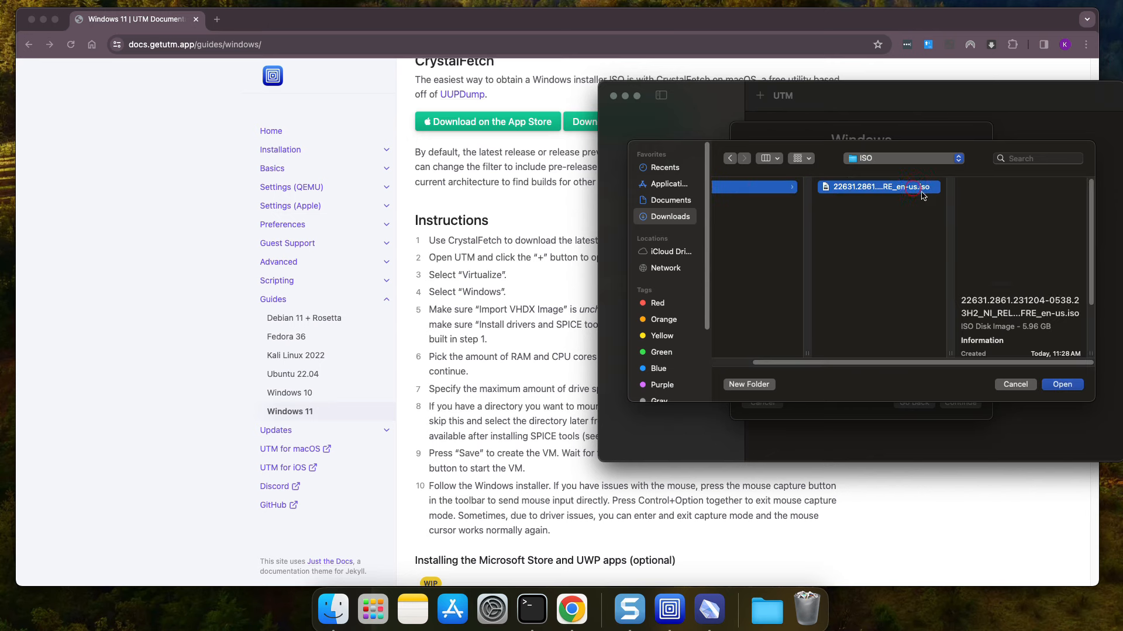
pyautogui.click(1062, 384)
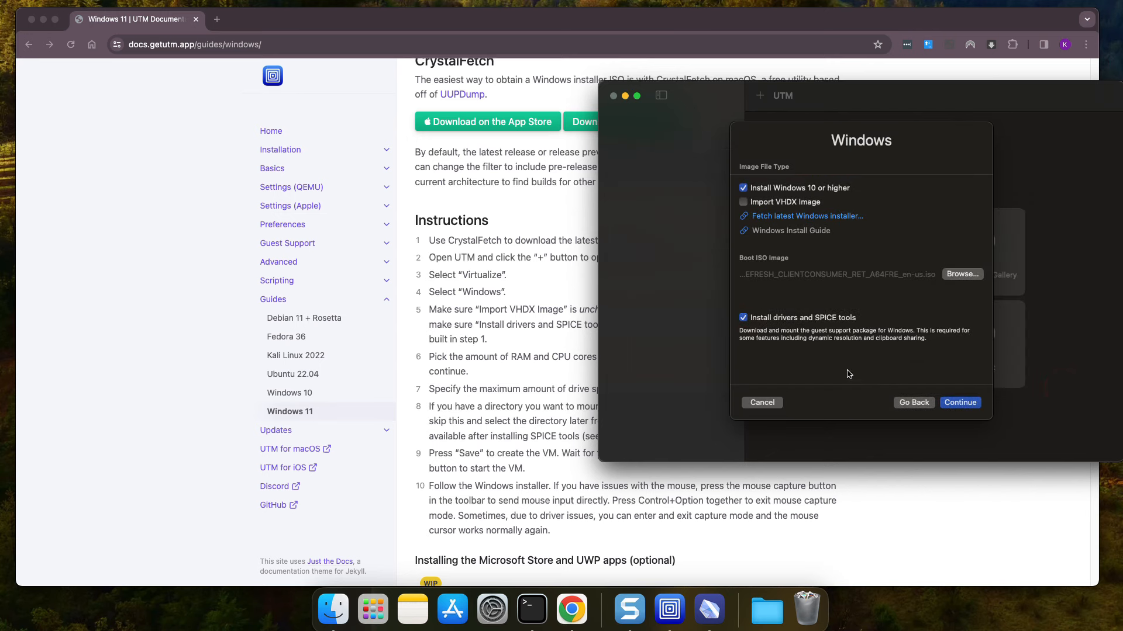
# Keep the drivers and SPICE tools option enabled and accept 4096 MB of memory with the default CPU cores.
pyautogui.click(485, 400)
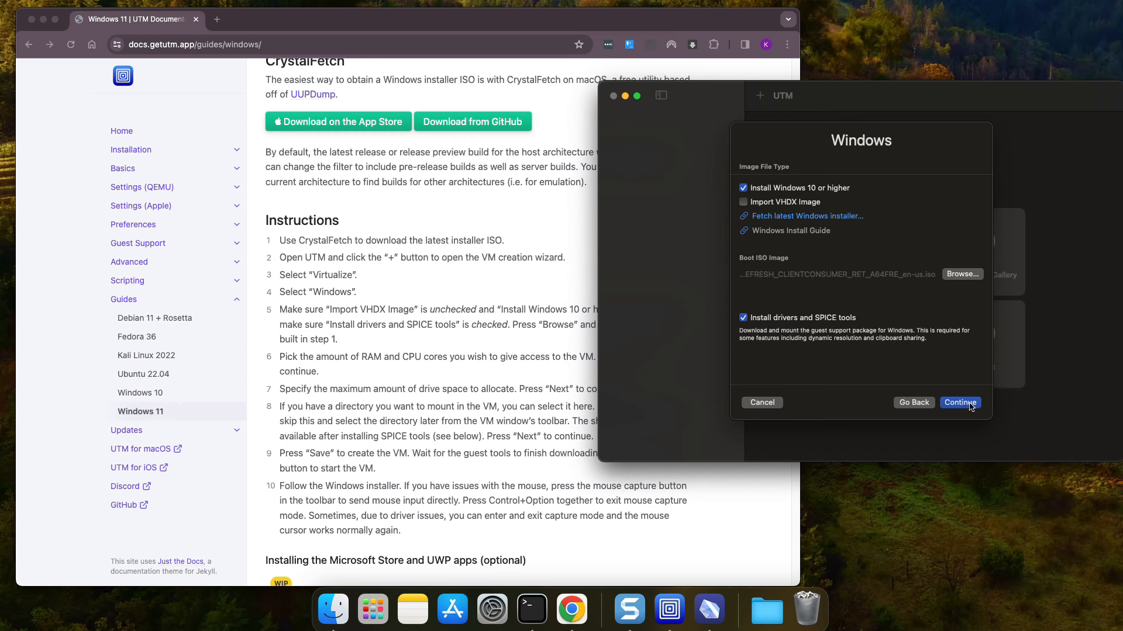
pyautogui.click(962, 402)
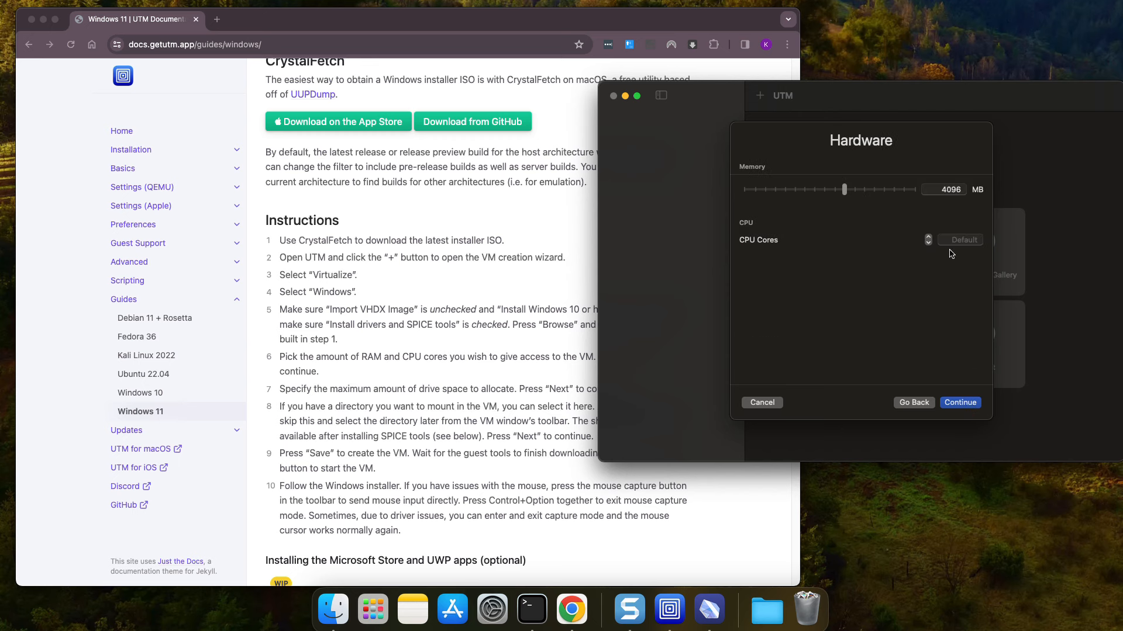
pyautogui.click(963, 402)
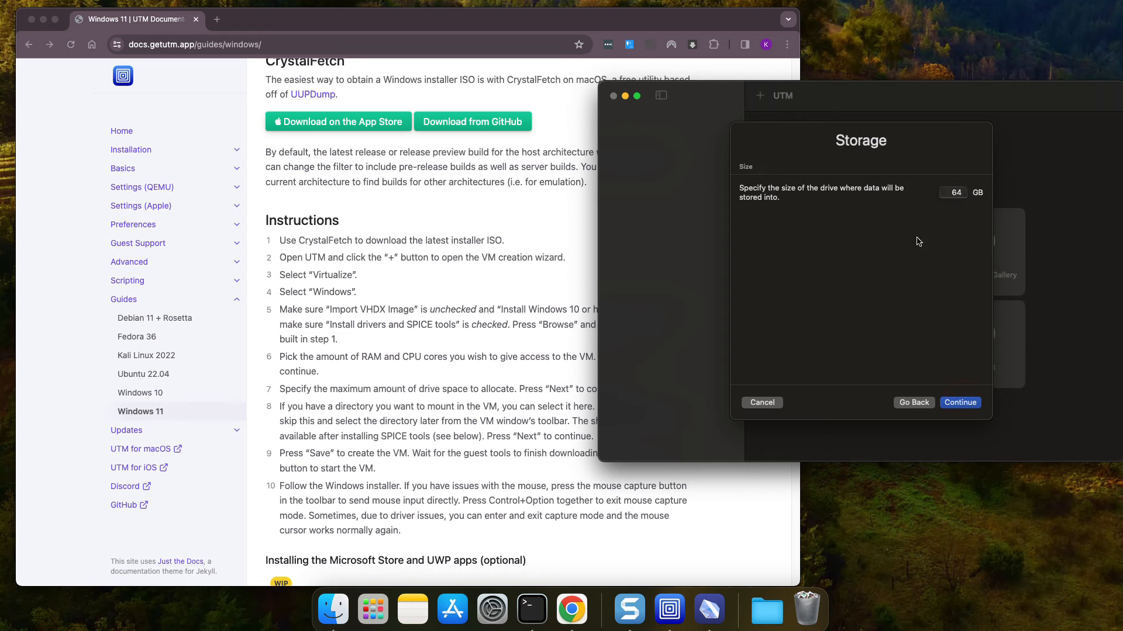
# Accept the 64 GB drive size and set the Downloads folder as the virtual machine's shared directory.
pyautogui.click(958, 404)
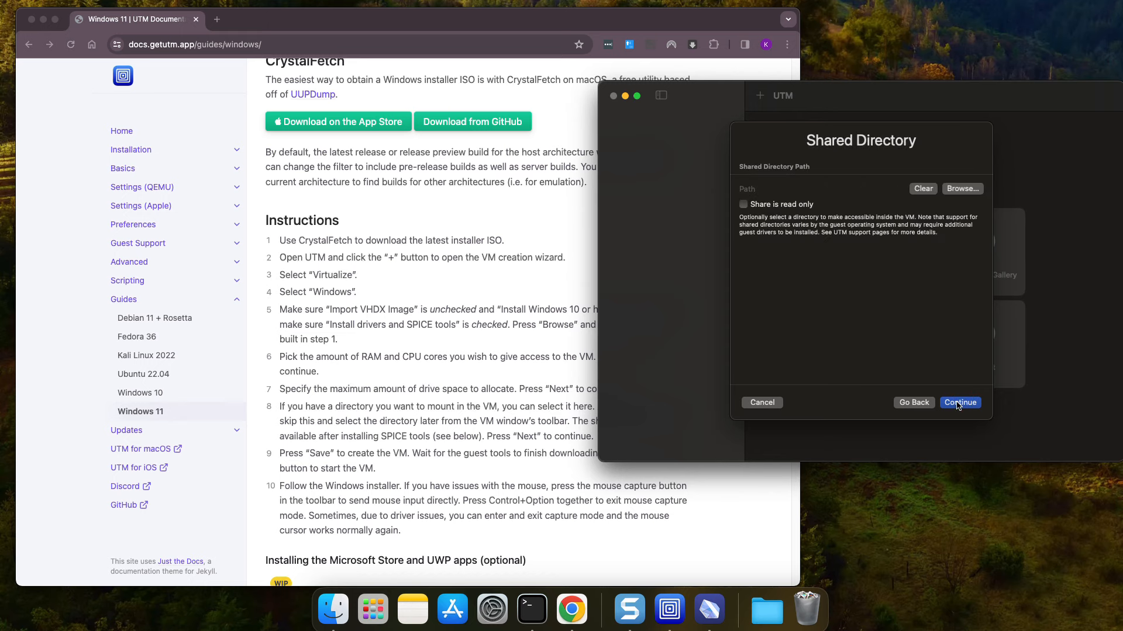
pyautogui.click(962, 188)
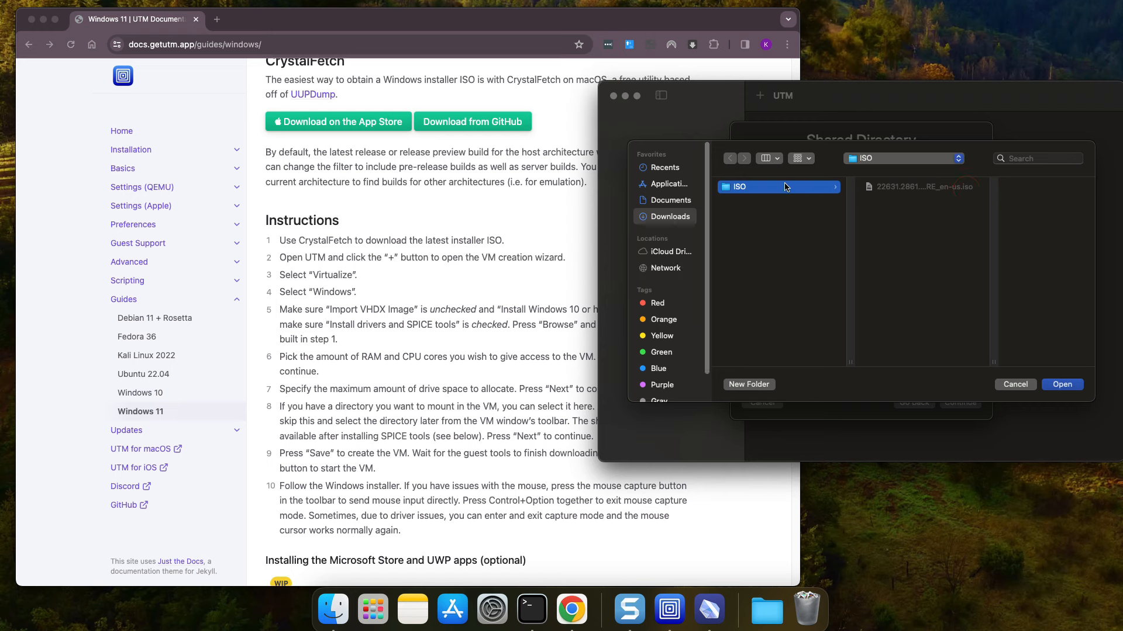
pyautogui.click(871, 163)
pyautogui.click(879, 172)
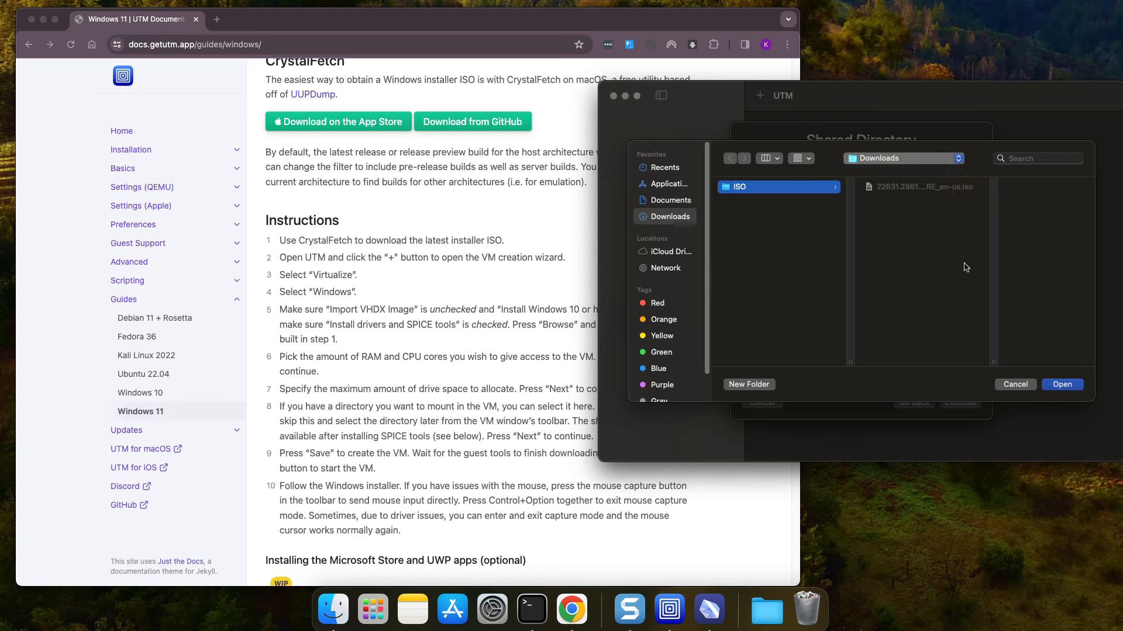
pyautogui.click(1064, 384)
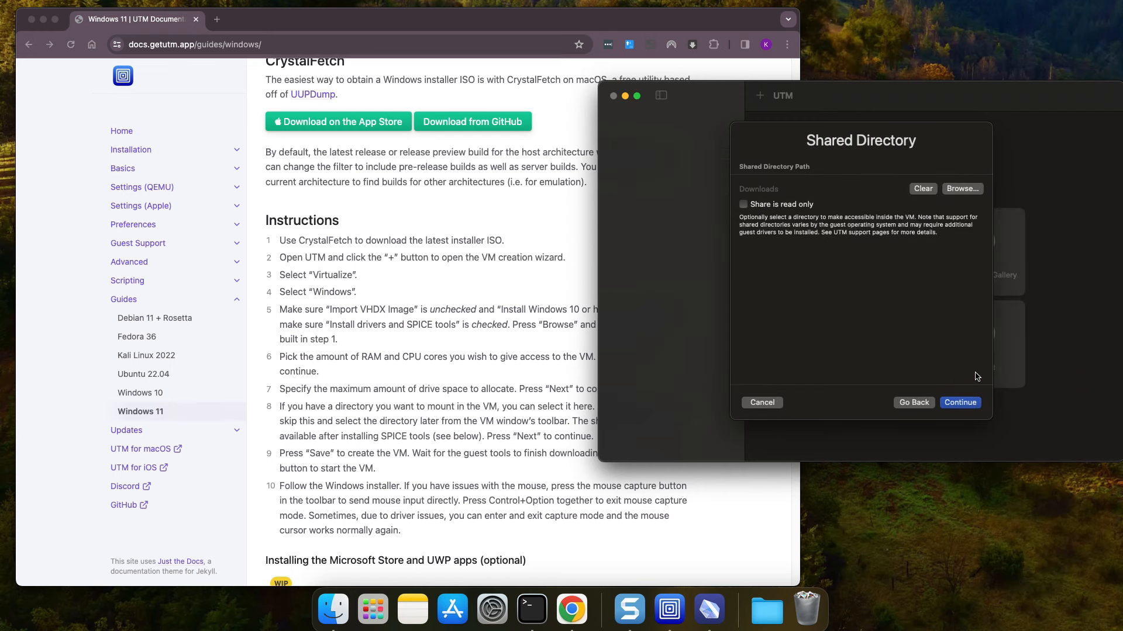
pyautogui.click(963, 404)
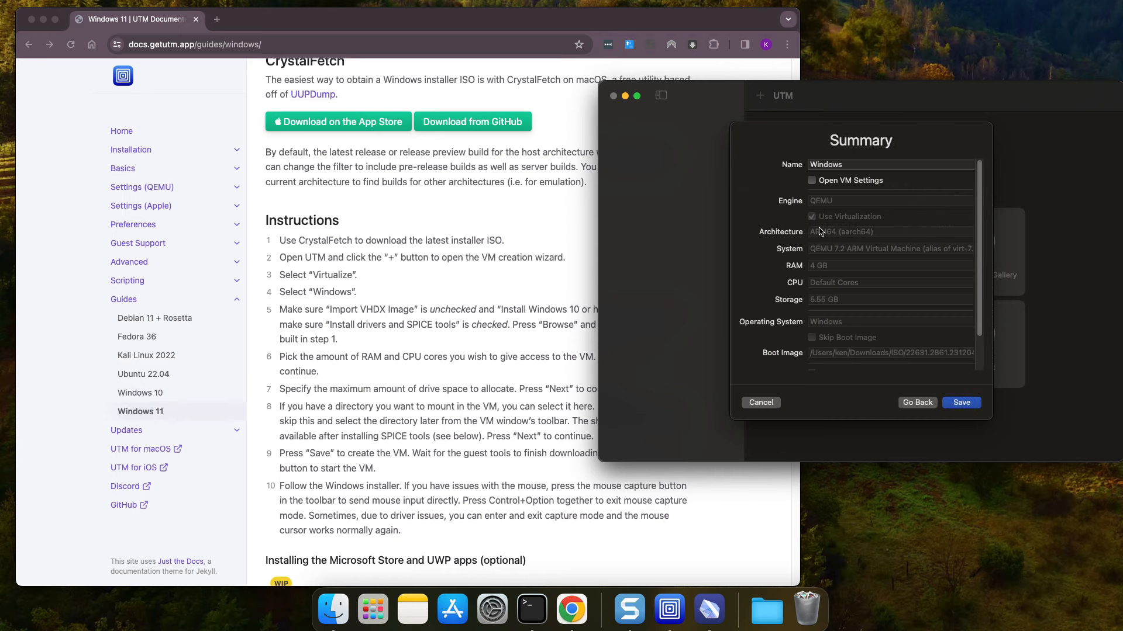
# Review the summary and save the virtual machine as Windows, leaving Open VM Settings disabled.
pyautogui.scroll(-1, 853, 294)
pyautogui.click(812, 173)
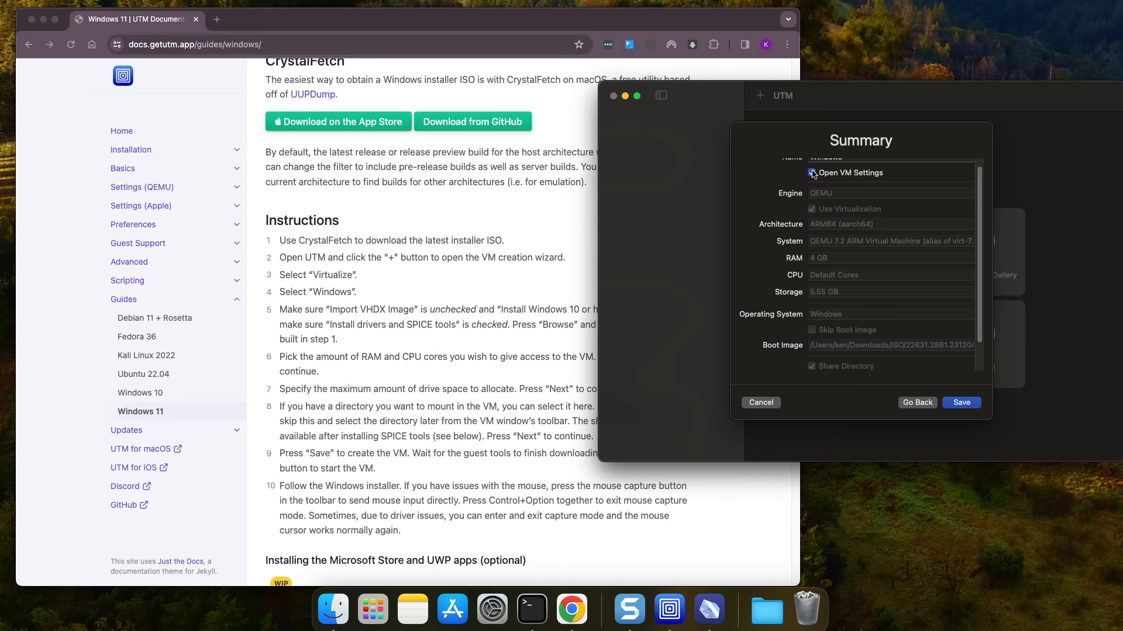
pyautogui.click(812, 173)
pyautogui.scroll(-2, 803, 320)
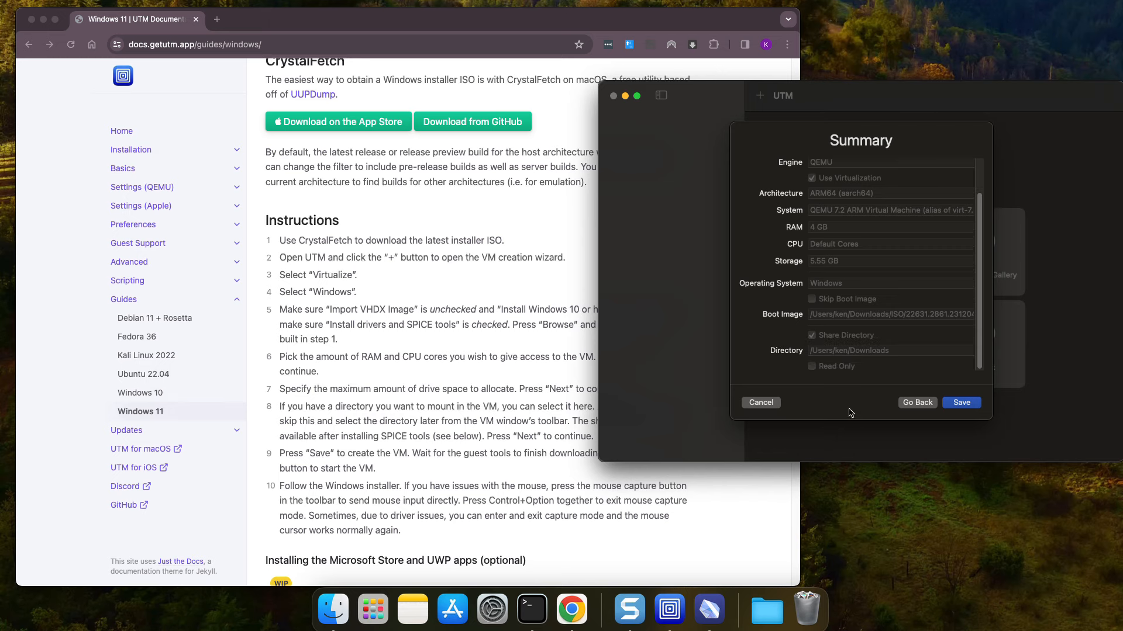
pyautogui.click(963, 403)
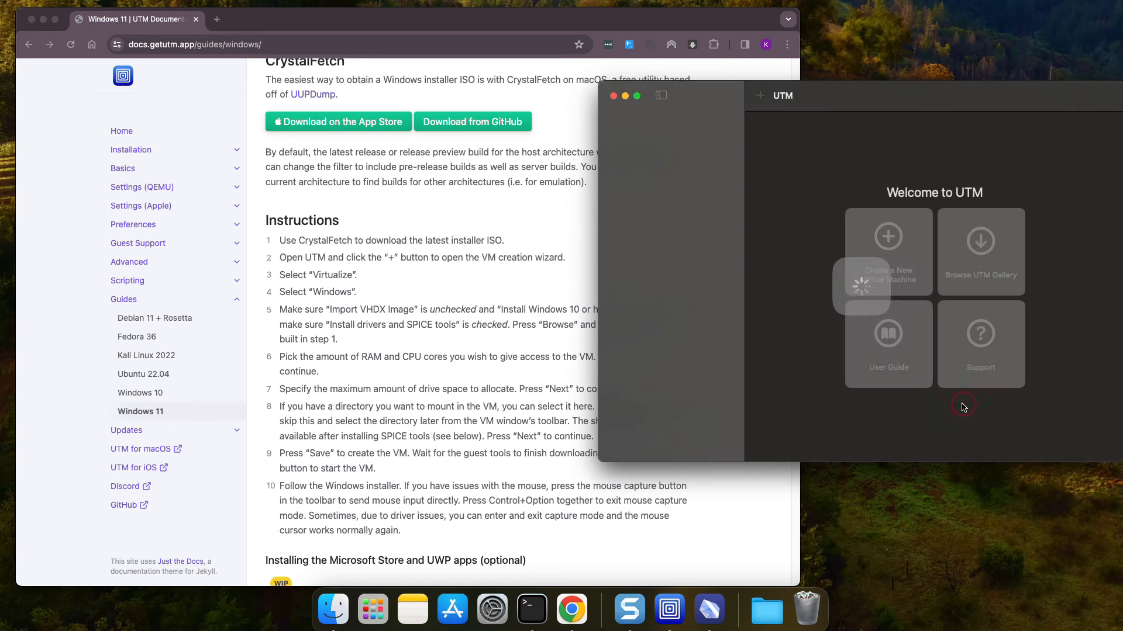
# Close the browser window with the Windows 11 guide and move the UTM window to the upper-left area of the desktop.
pyautogui.moveTo(830, 105); pyautogui.dragTo(546, 104)
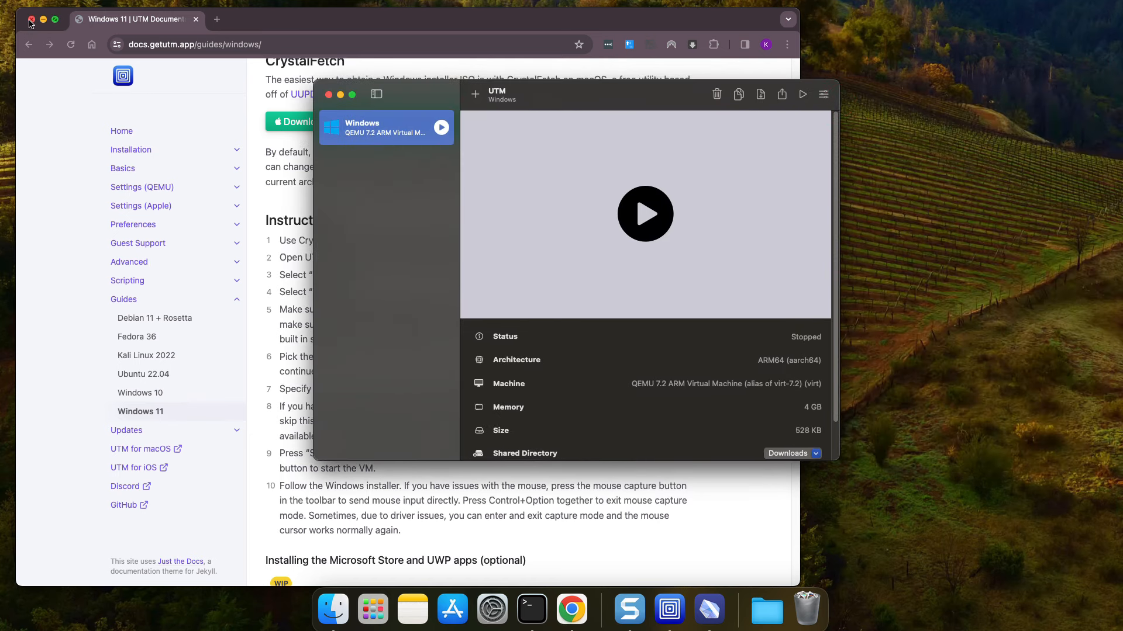
pyautogui.moveTo(559, 94); pyautogui.dragTo(775, 64)
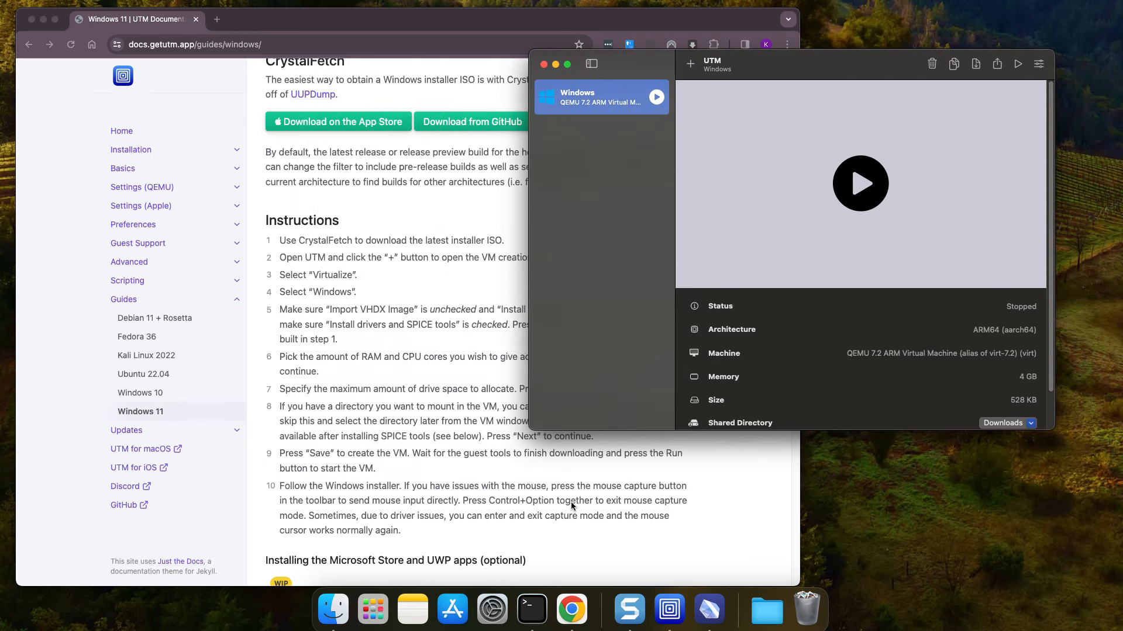
pyautogui.click(32, 20)
pyautogui.moveTo(789, 68); pyautogui.dragTo(345, 37)
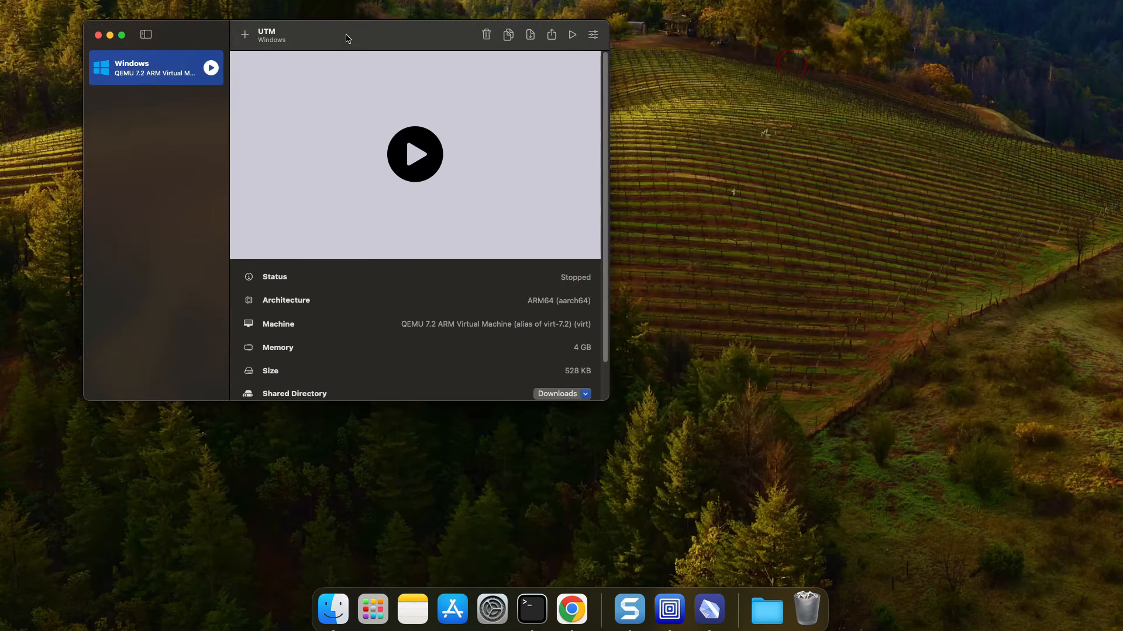
# Start the Windows virtual machine and boot it from the installer disc.
pyautogui.click(426, 155)
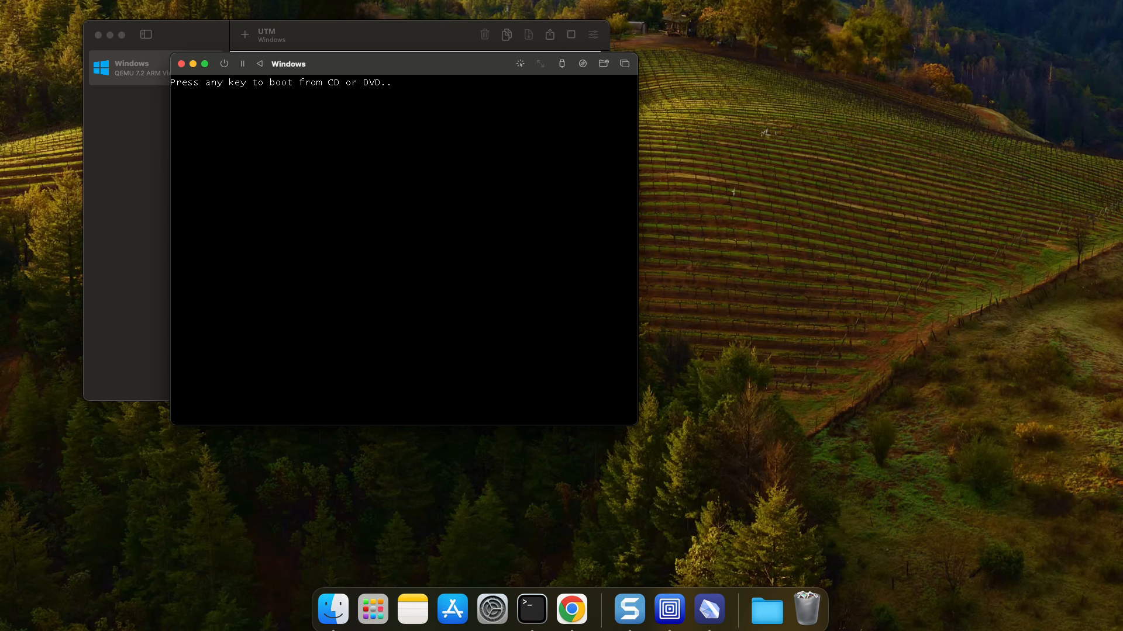
pyautogui.click(467, 156)
pyautogui.press('Return')
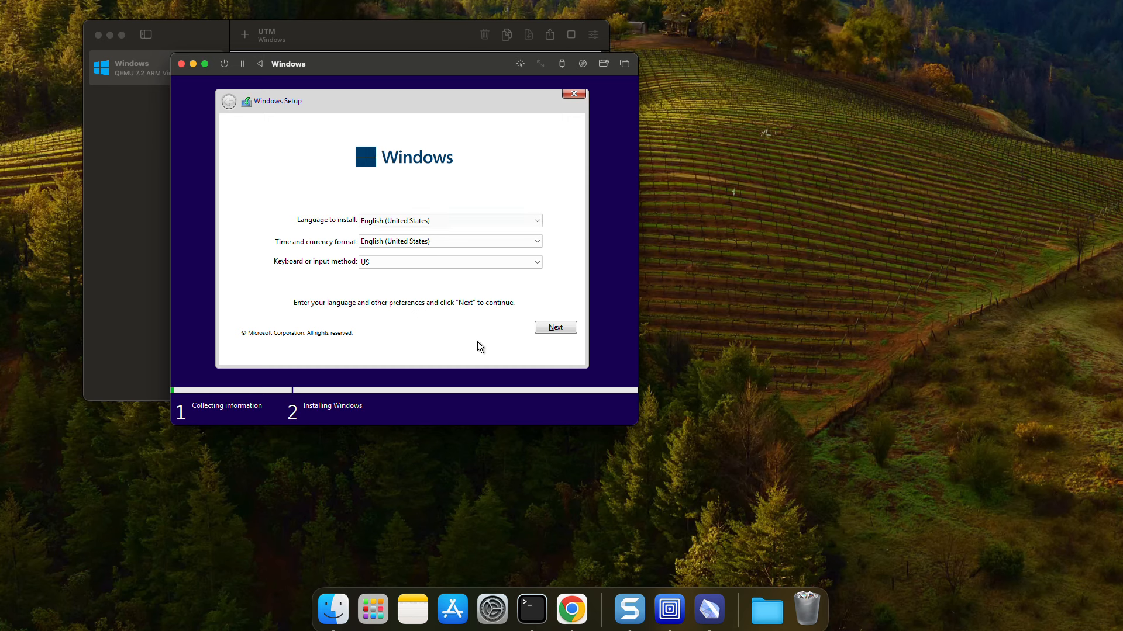
# Accept English (United States) with the US keyboard, skip the product key, and continue with the preselected Windows edition.
pyautogui.click(566, 328)
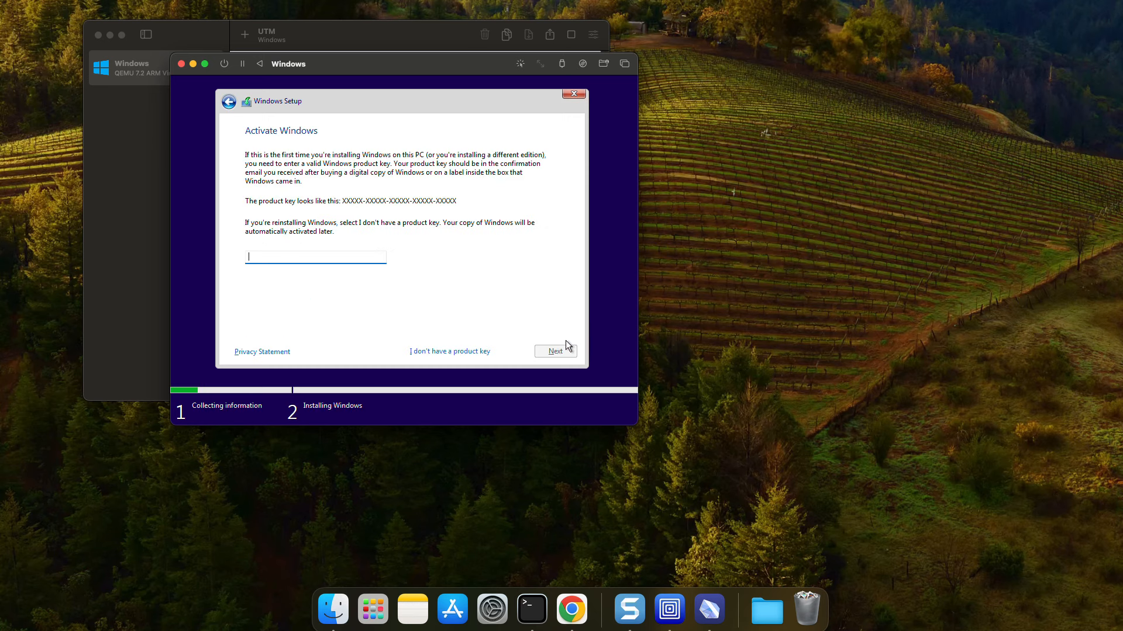
pyautogui.click(446, 352)
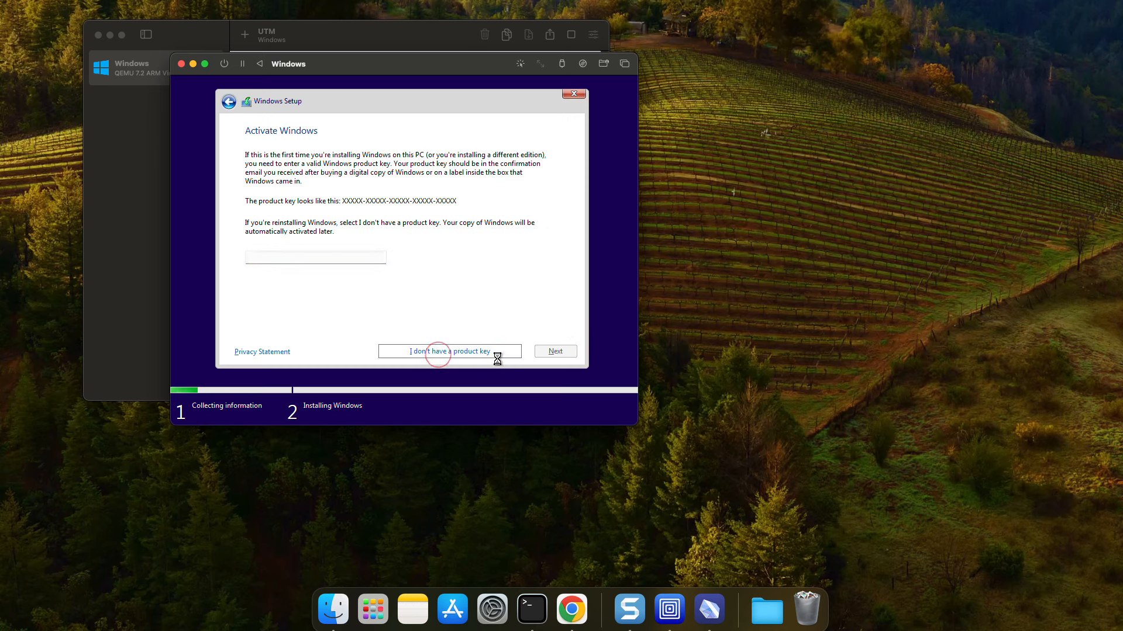
pyautogui.click(556, 351)
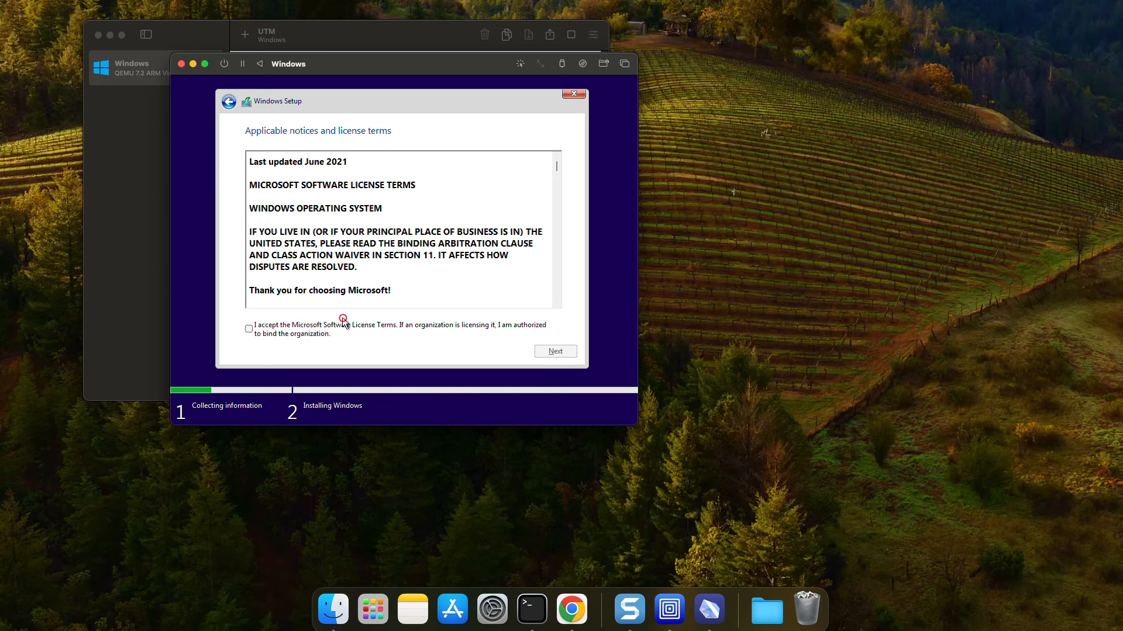
# Accept the Microsoft license terms and install Windows on the unallocated space of Drive 0.
pyautogui.click(247, 329)
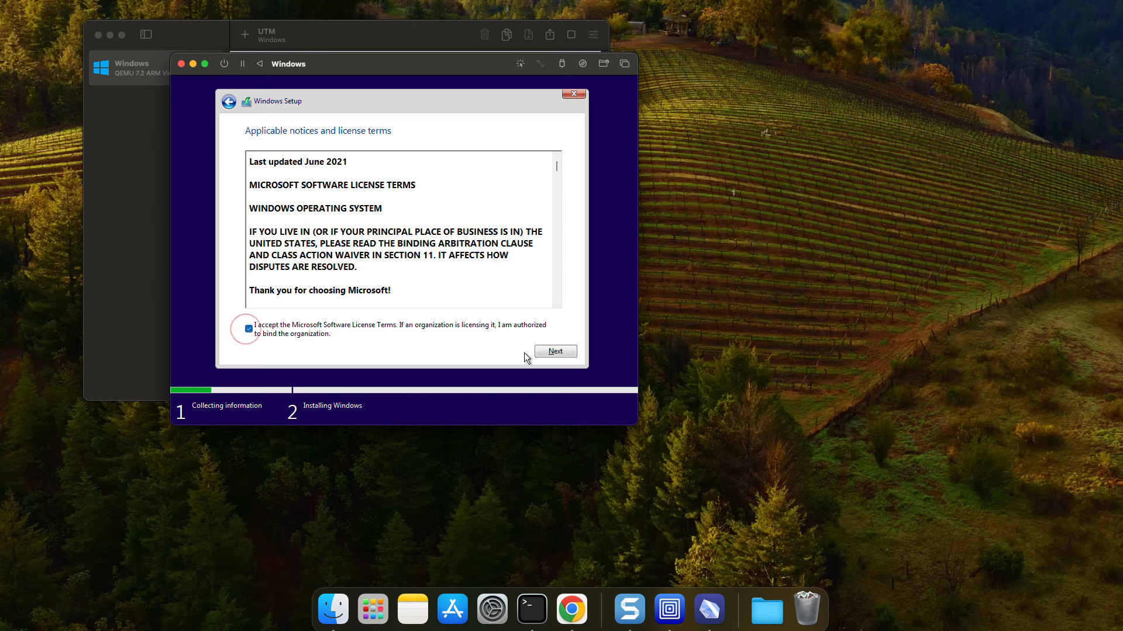
pyautogui.click(556, 352)
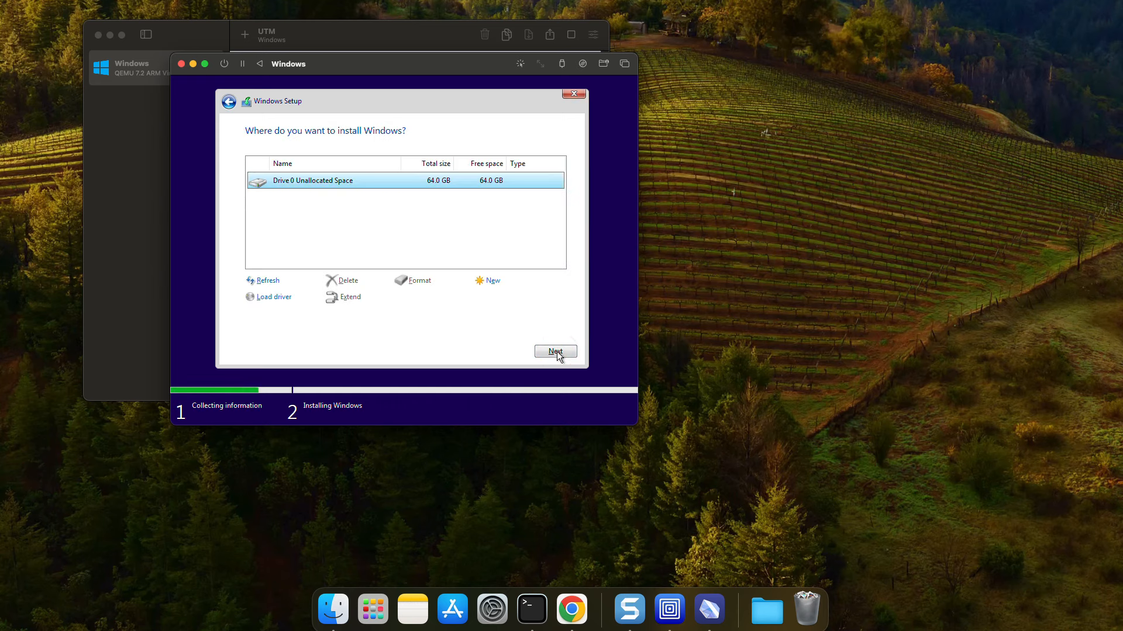
pyautogui.click(556, 352)
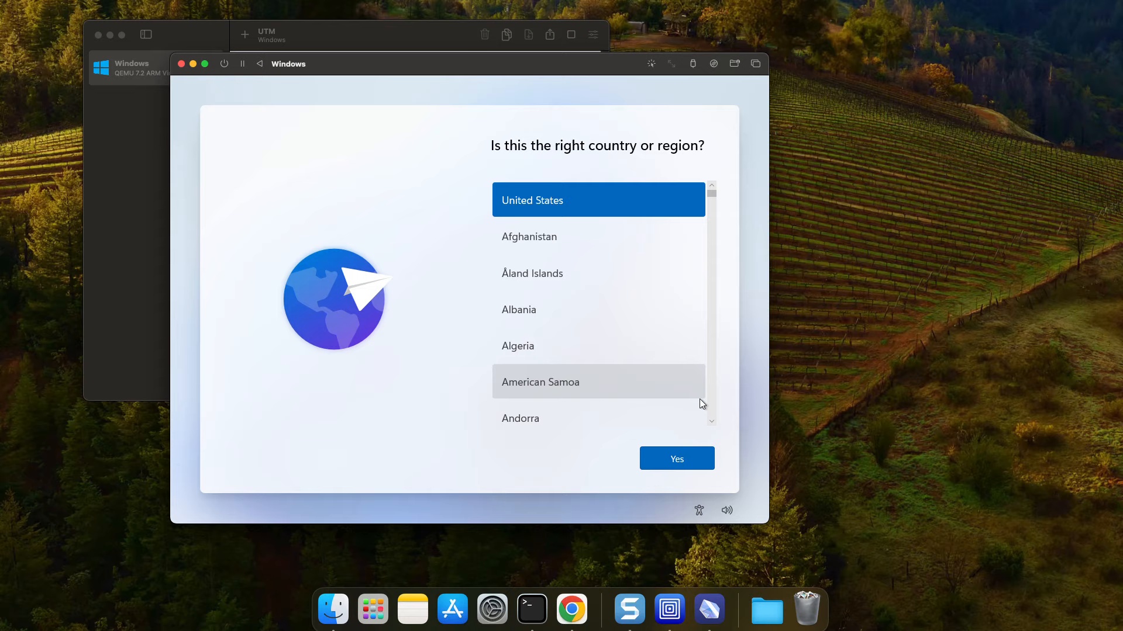
# Confirm United States as the region and sign in to Windows with the account password.
pyautogui.click(694, 454)
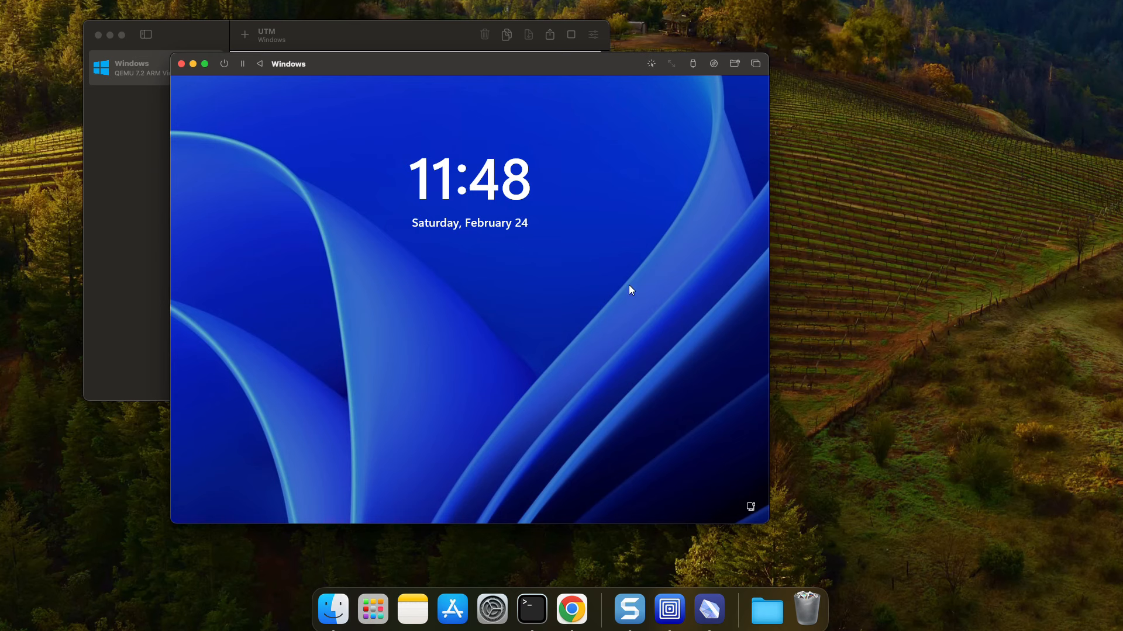
pyautogui.click(607, 286)
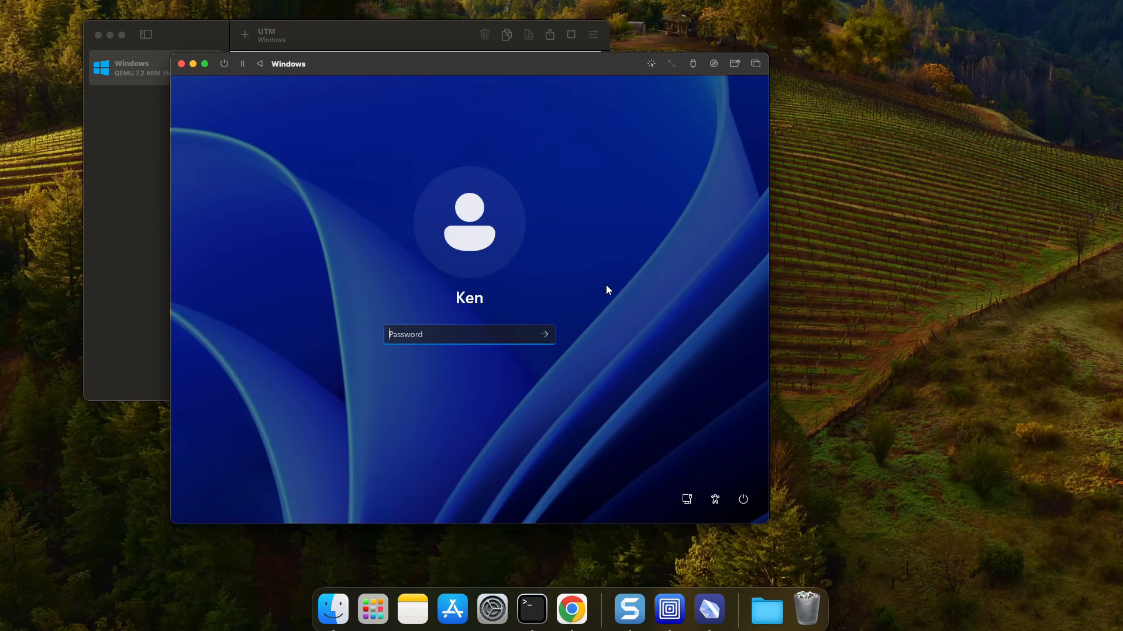
pyautogui.write('••••••••')
pyautogui.press('Return')
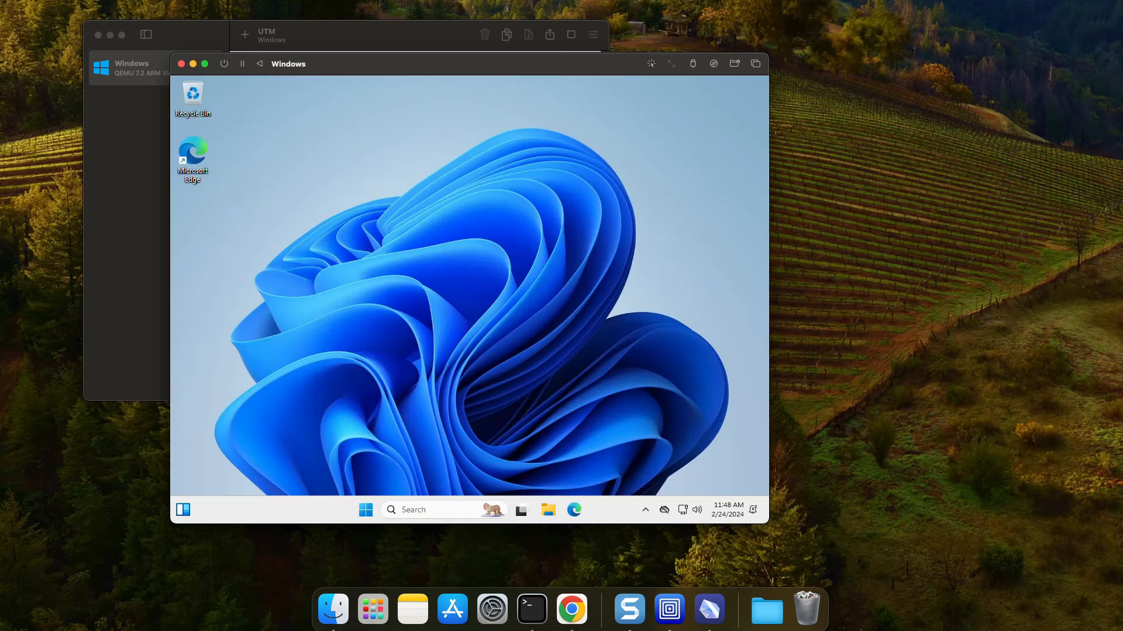